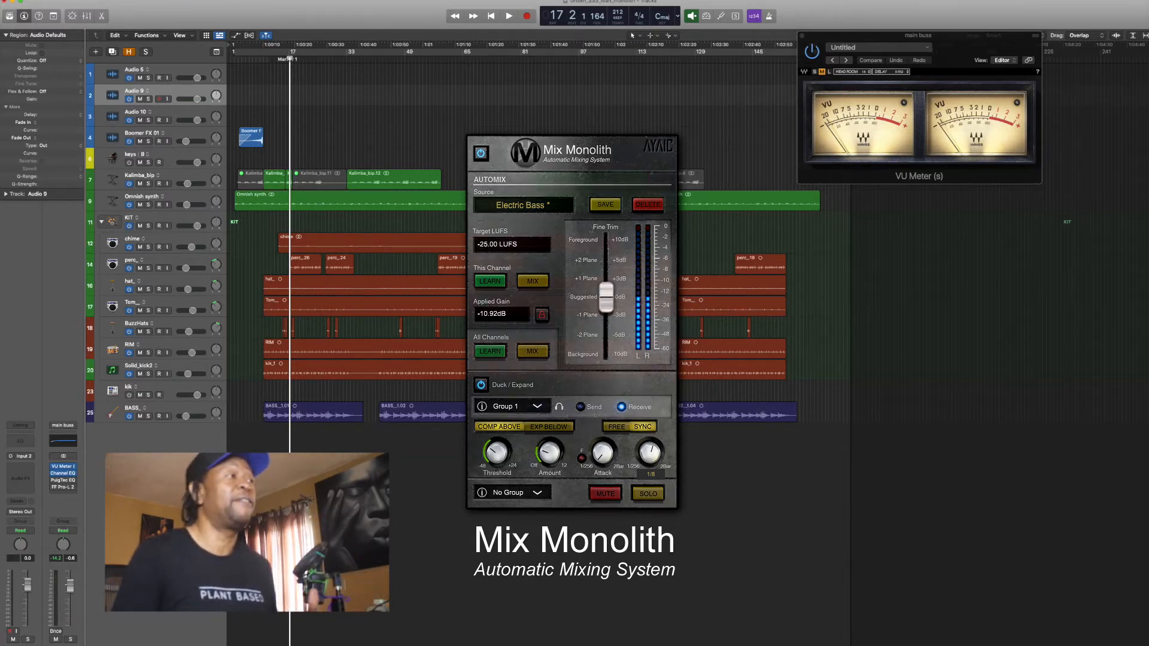
Play the current mix from bar 8 and stop playback around bar 18.
key(comma)
key(comma)
key(comma)
key(comma)
key(comma)
key(comma)
key(comma)
key(comma)
key(comma)
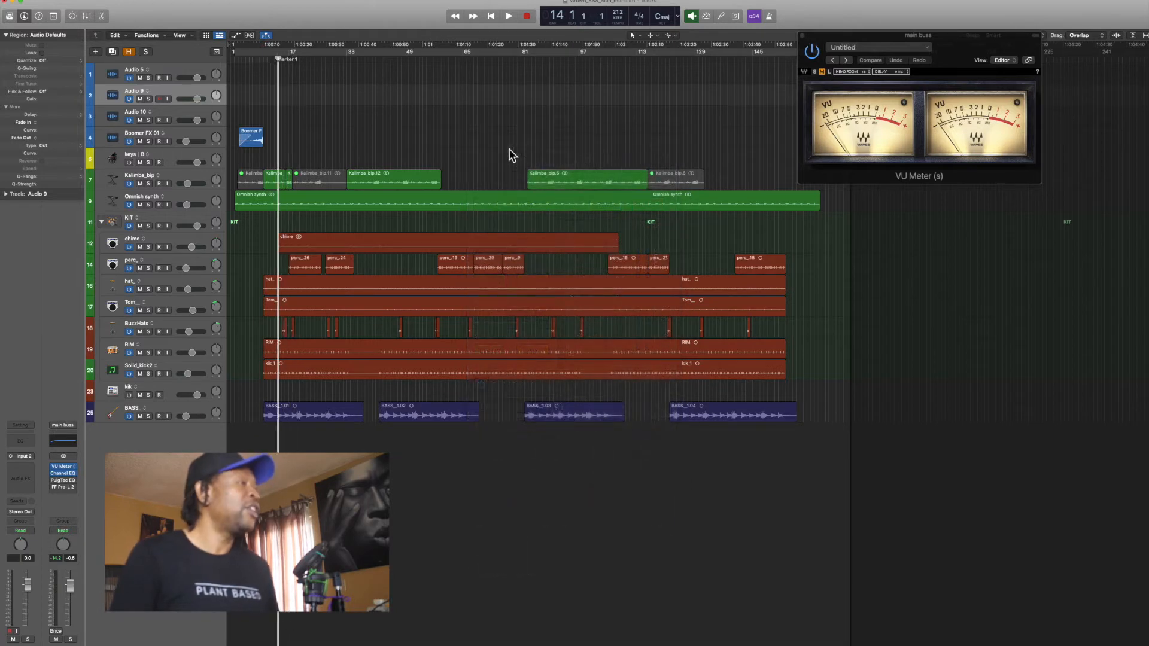
key(comma)
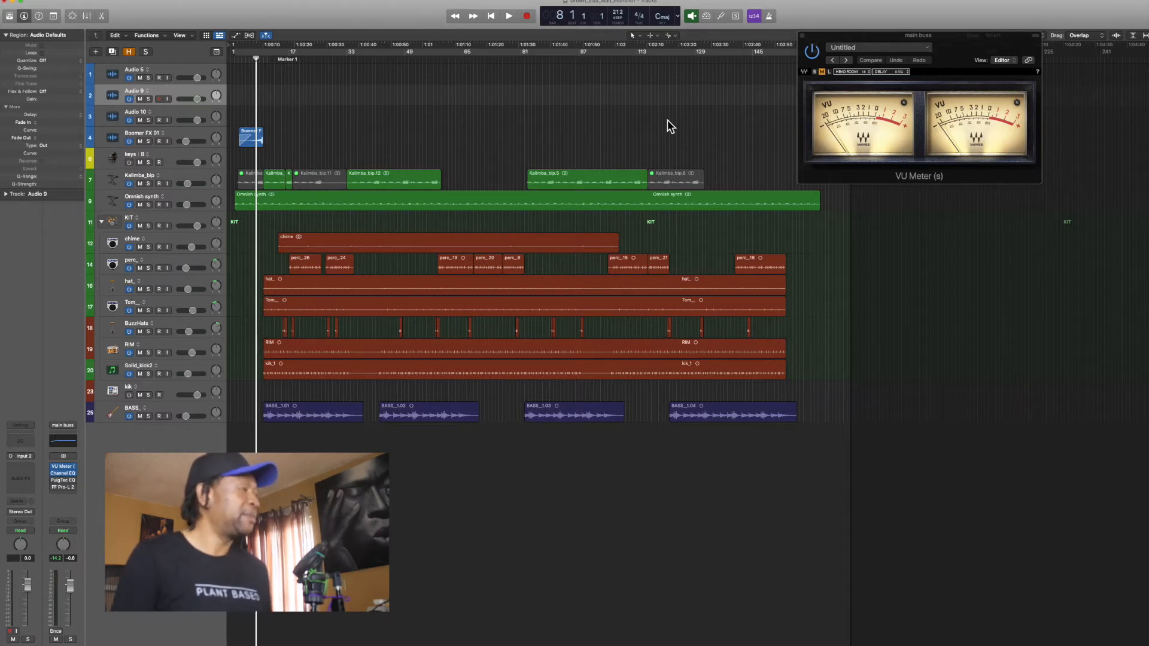
key(space)
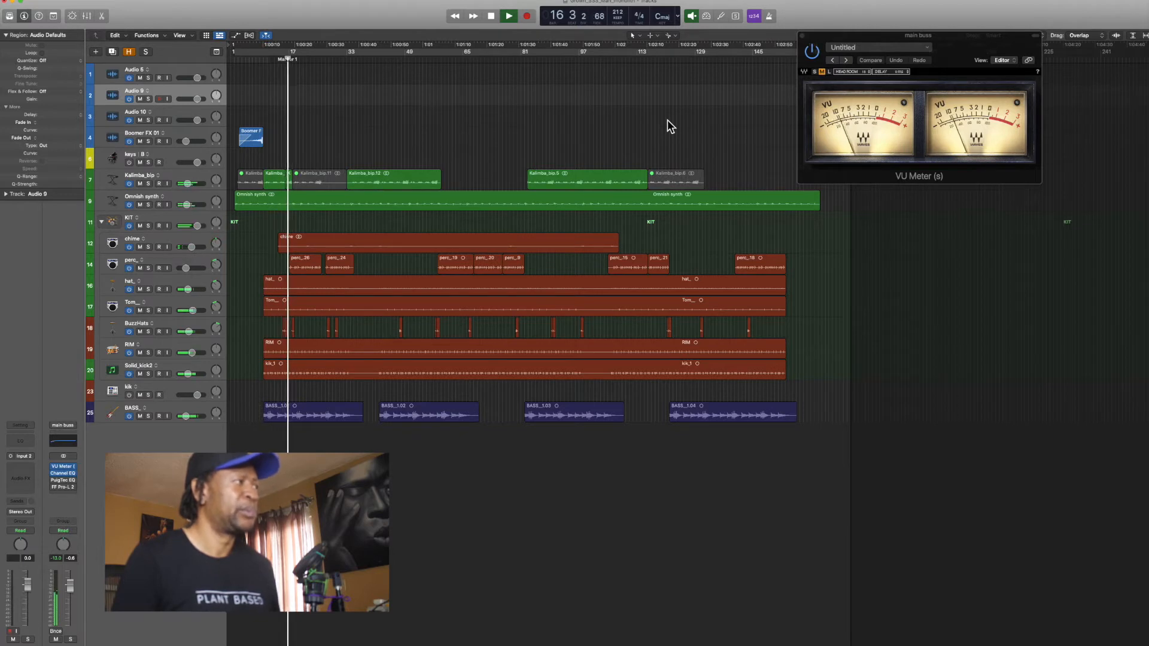
key(space)
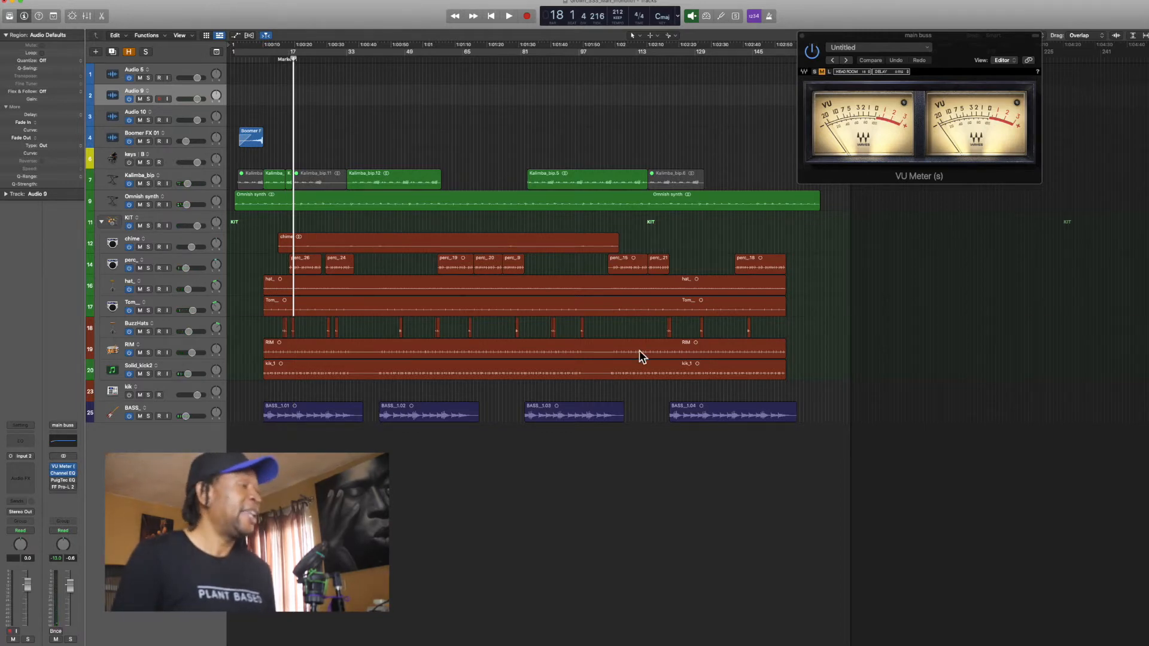
Insert Mix Monolith as the first mono audio effect on the BASS_ track and position its window clear of the webcam area.
key(x)
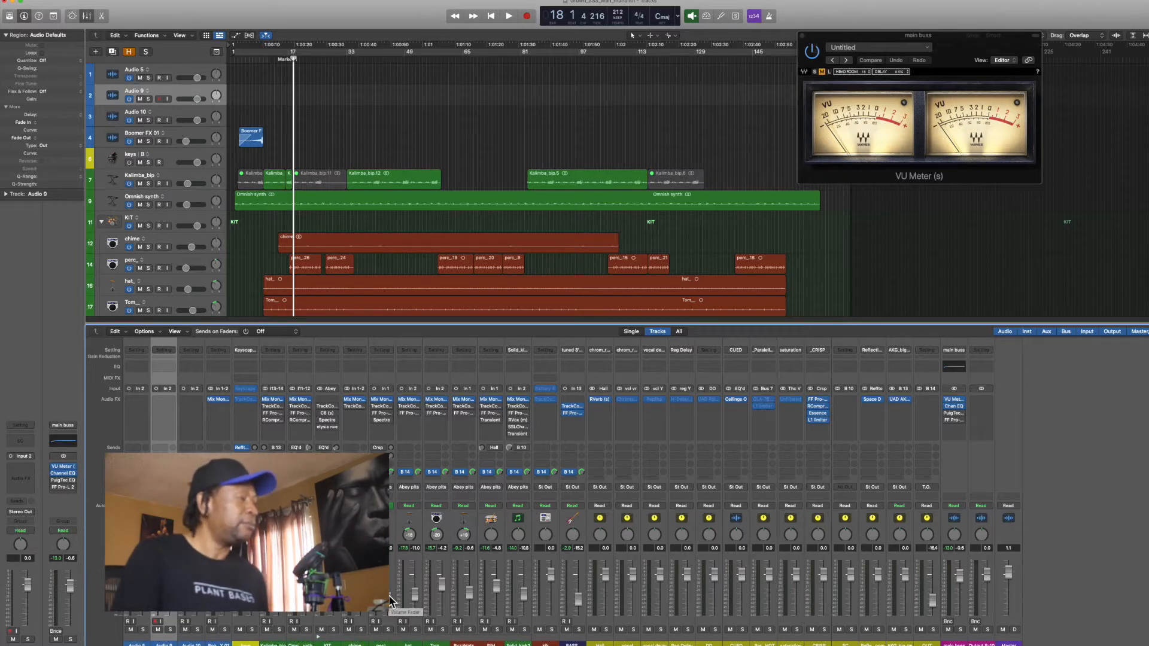
key(x)
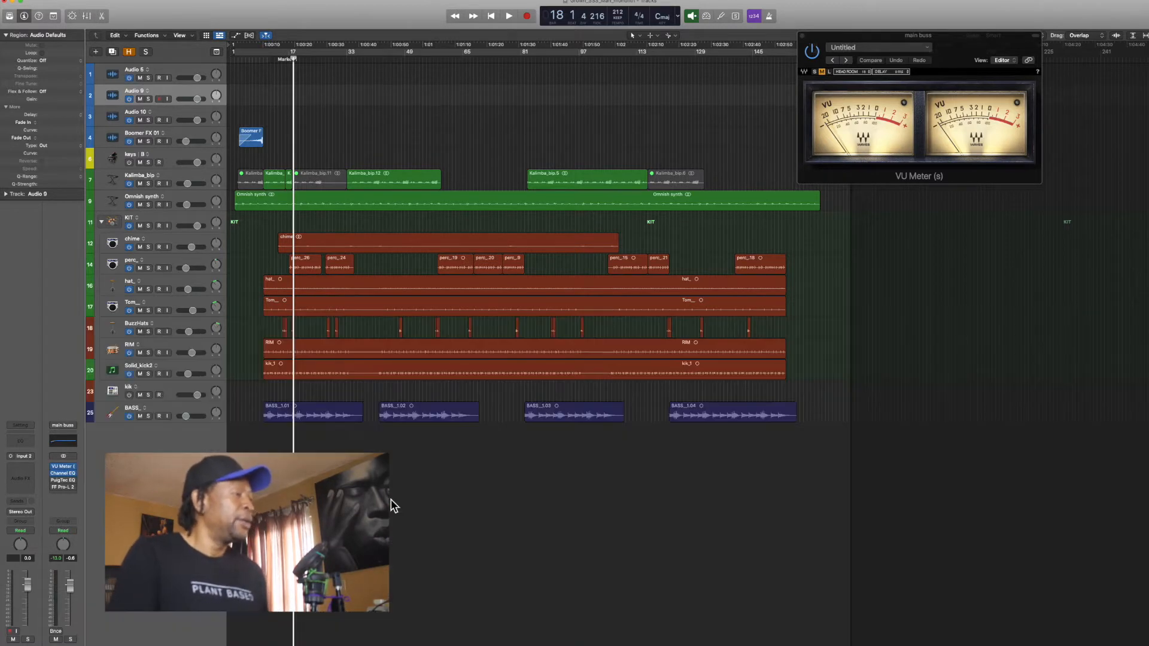
click(110, 417)
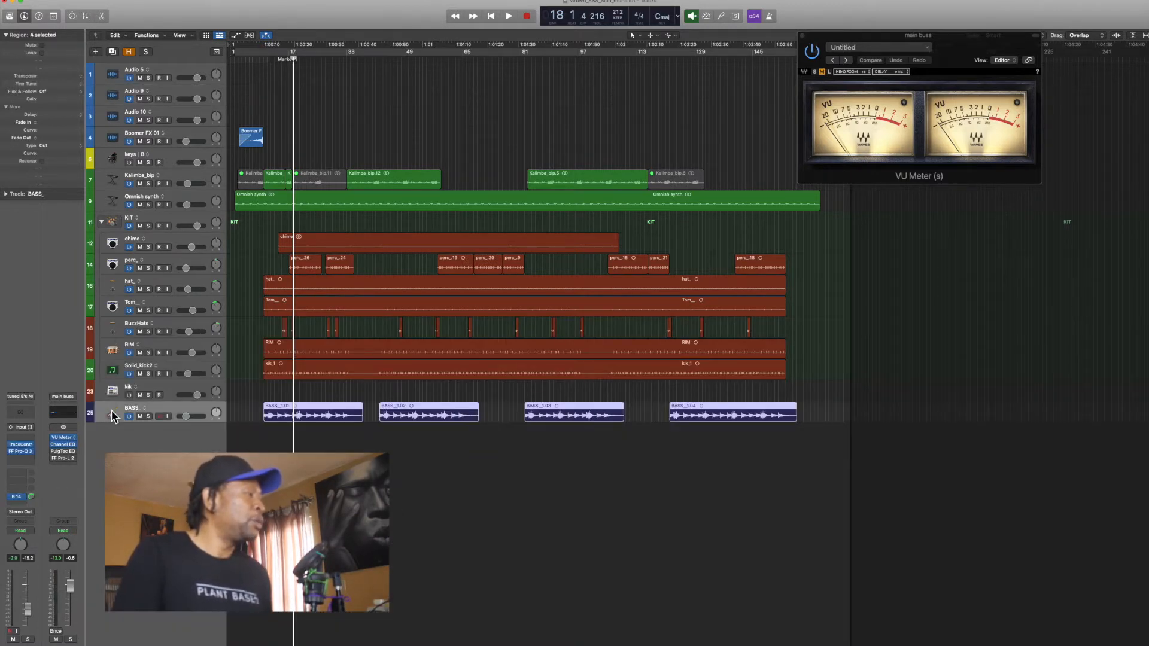
click(22, 437)
mouse_move(33, 454)
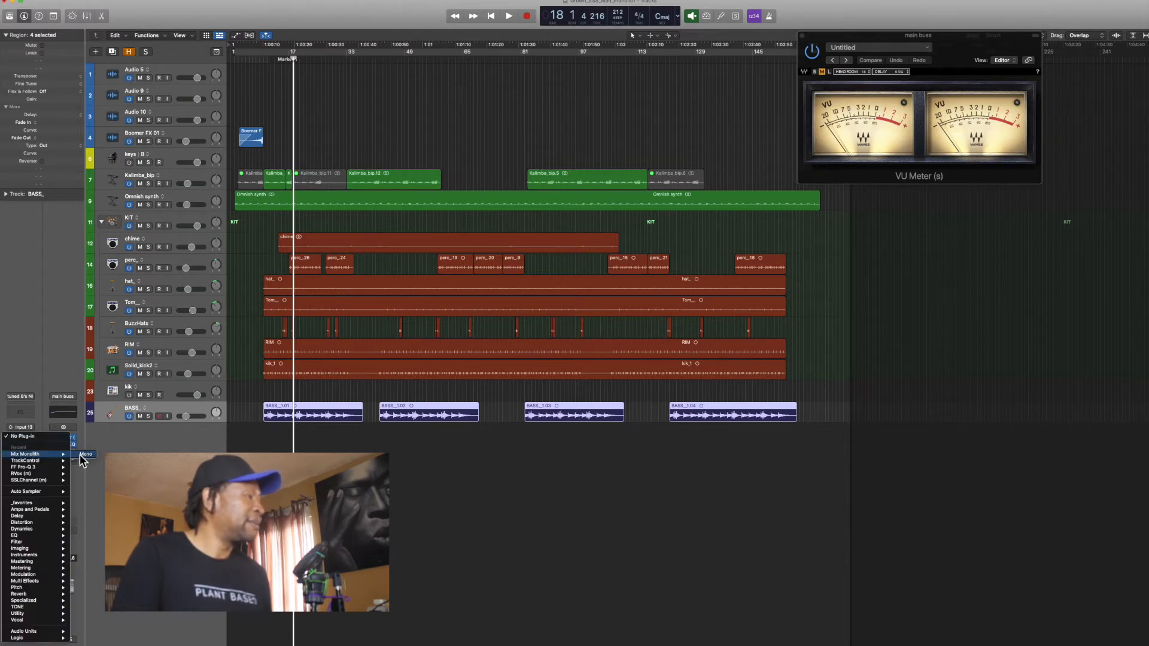
click(85, 454)
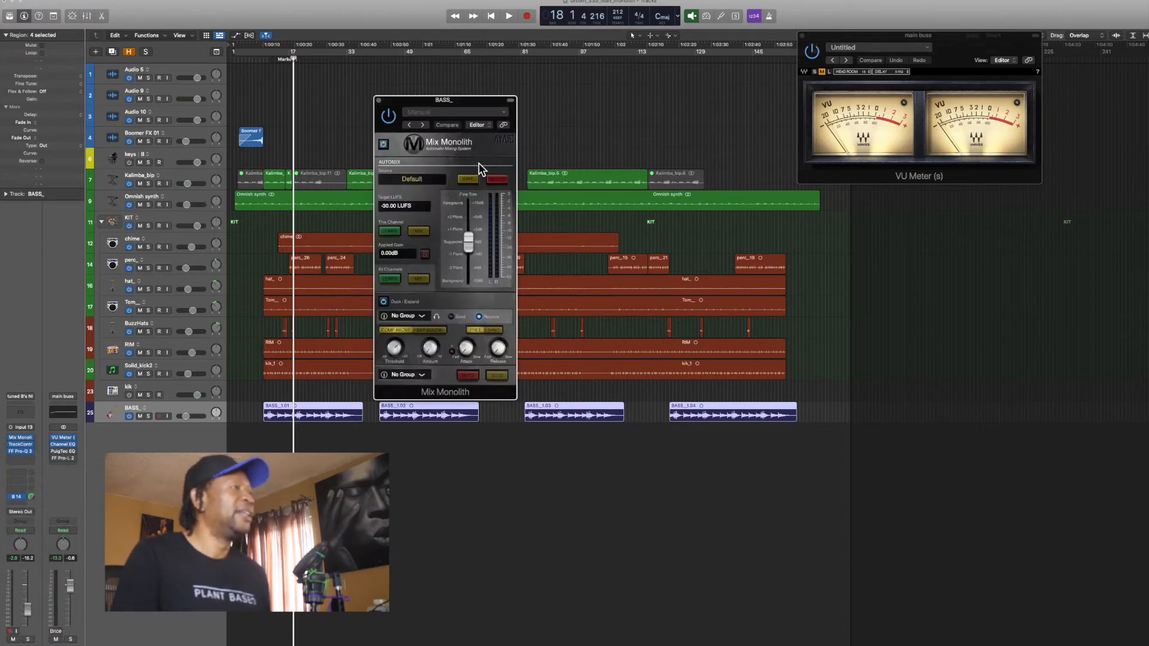
drag(483, 106, 675, 120)
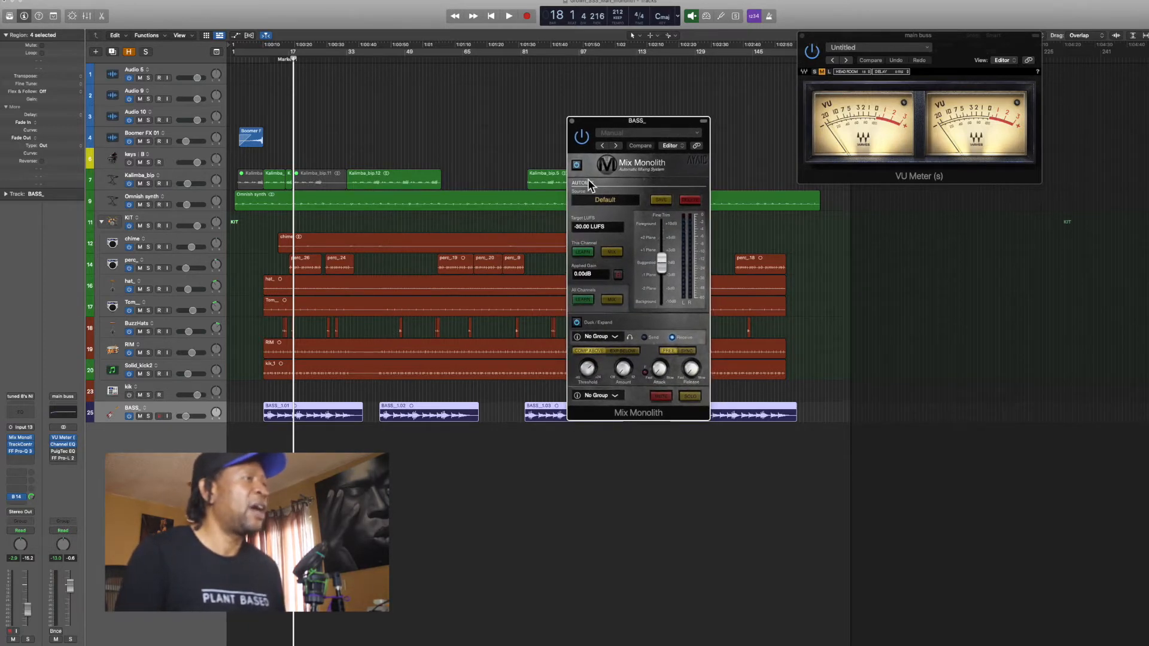
Load the factory Synth Bass preset in the bass track's Mix Monolith.
click(609, 200)
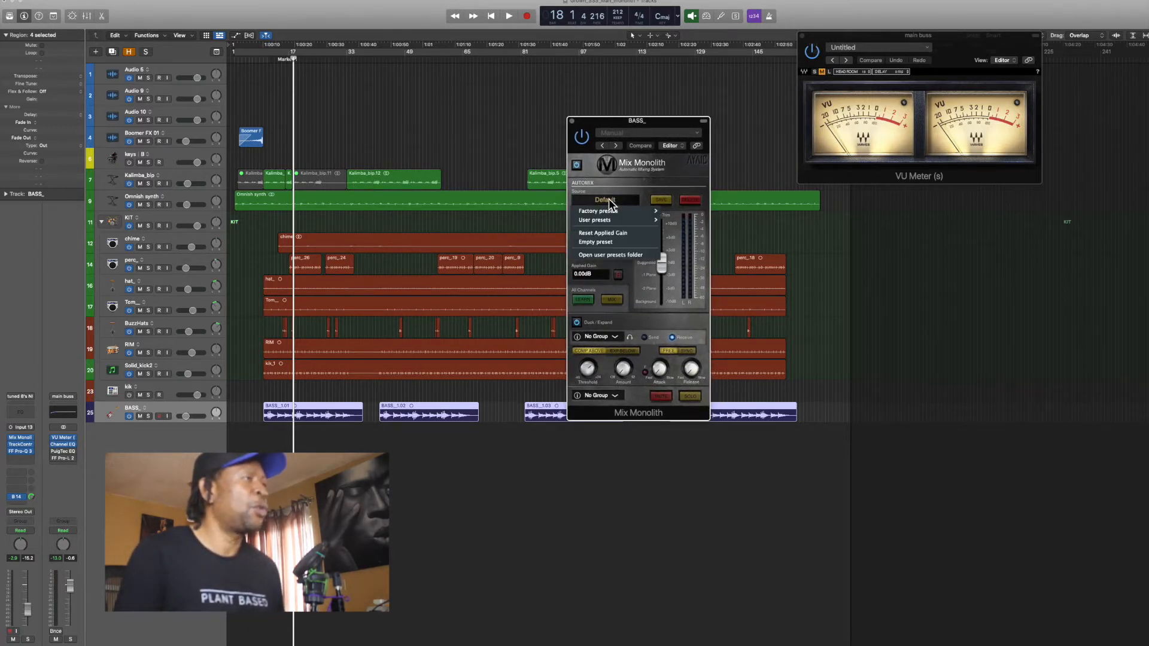
mouse_move(615, 208)
mouse_move(676, 212)
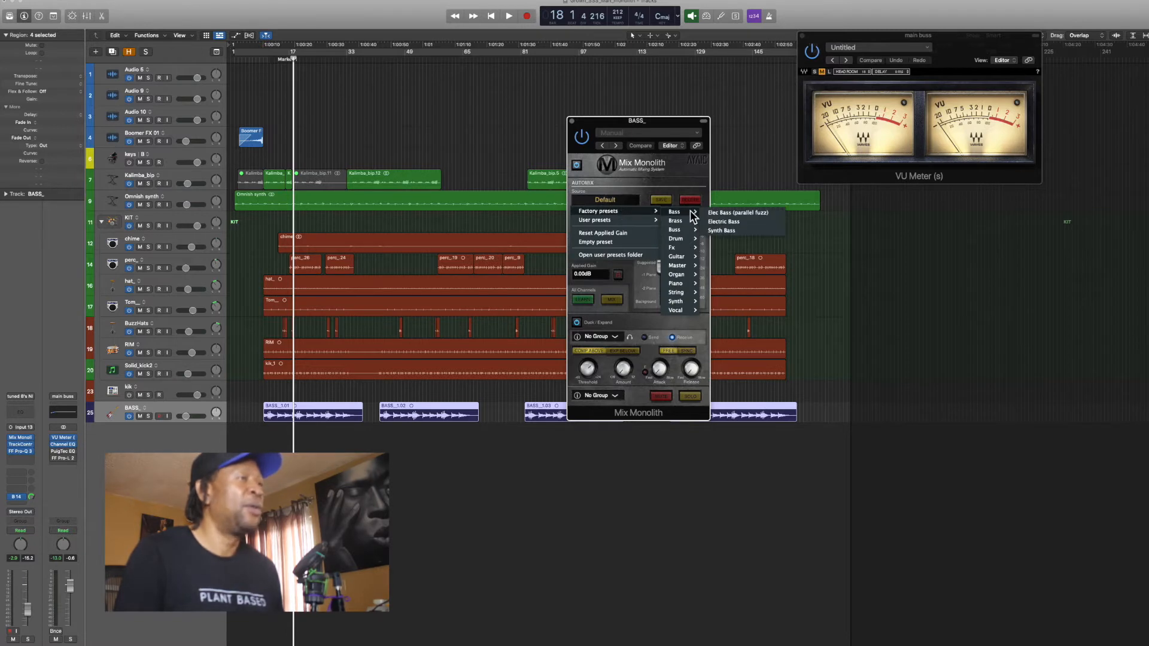
click(728, 229)
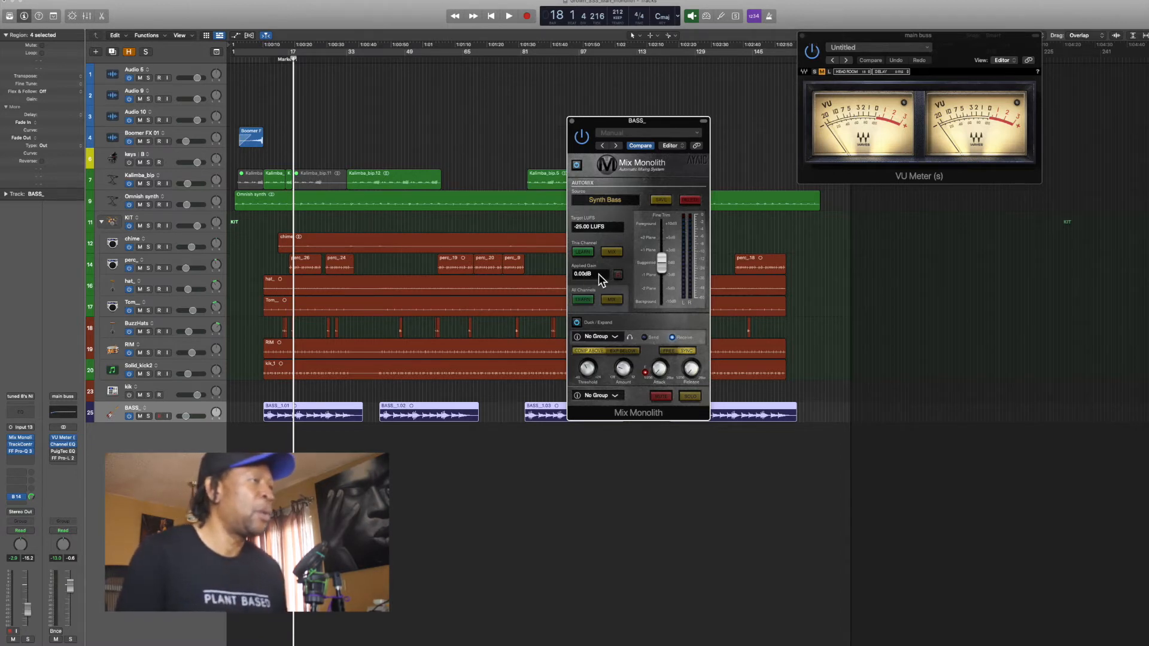
Examine the Duck / Expand group choices and the Send mode in the bass track's Mix Monolith, returning it to Receive.
click(600, 338)
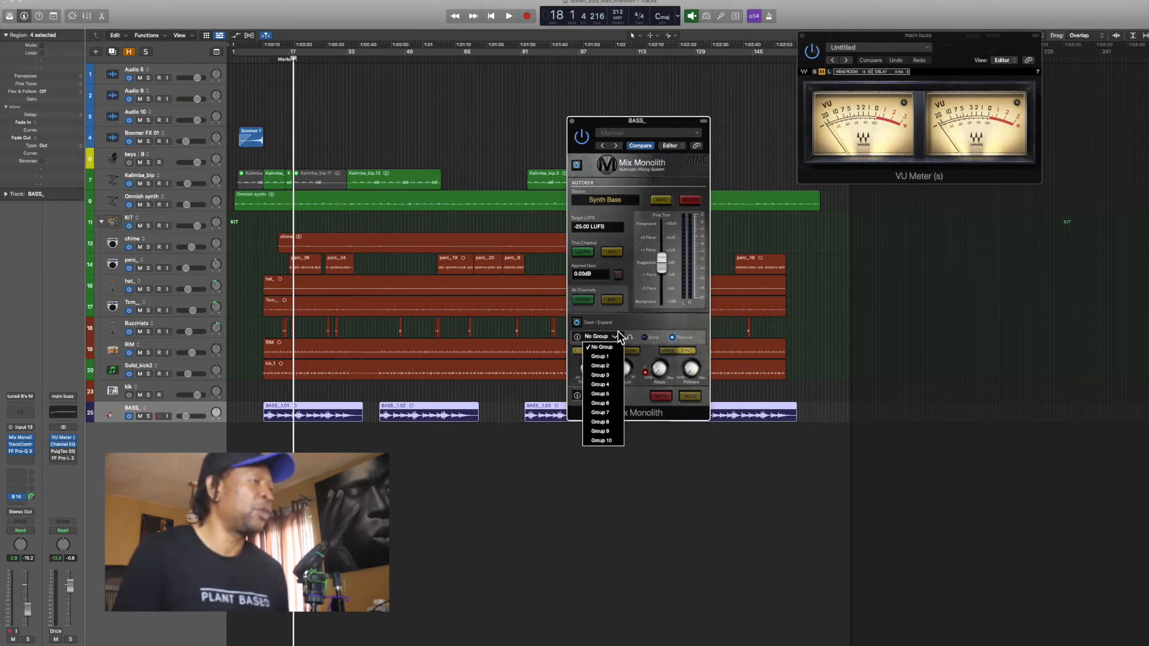
click(620, 324)
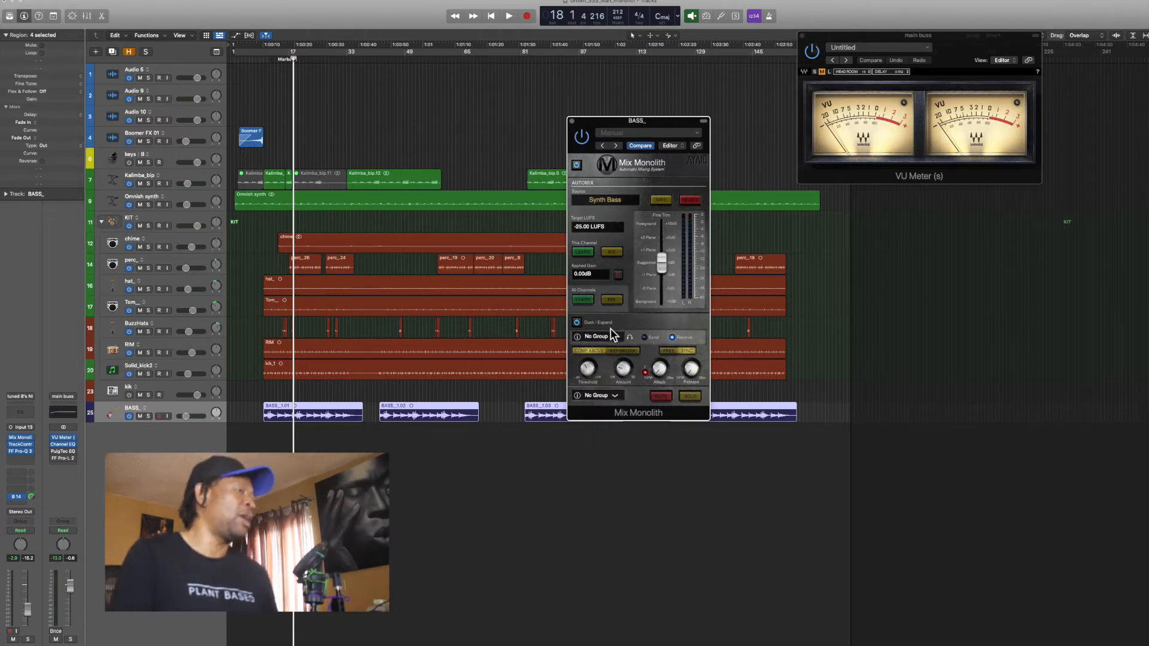
click(598, 335)
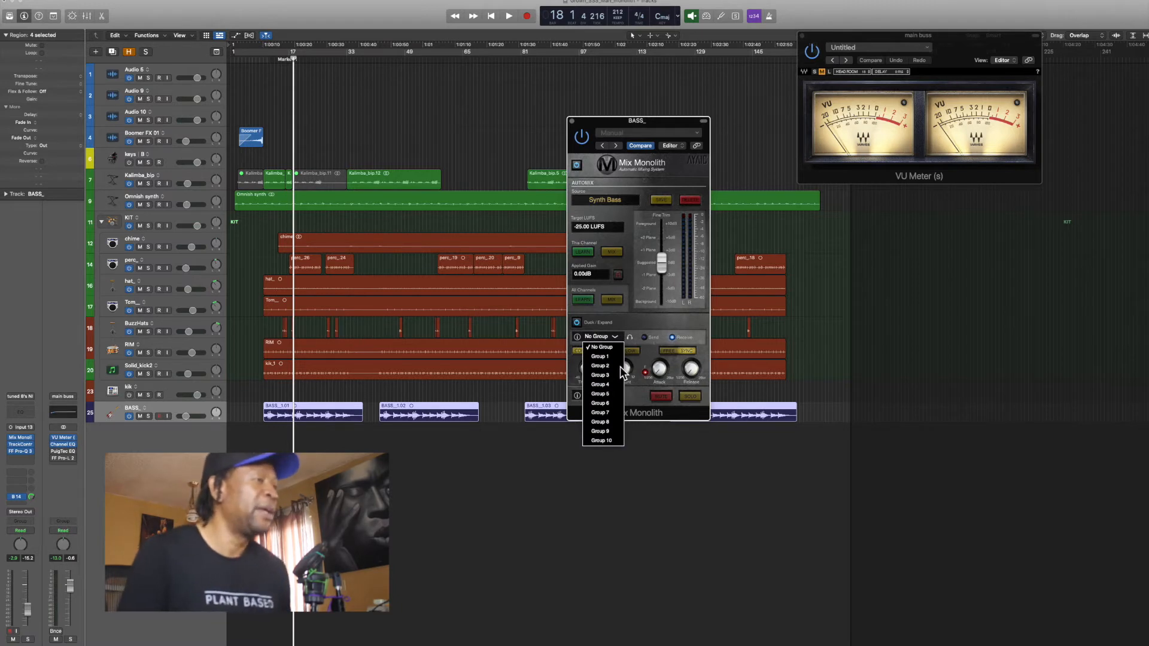
click(638, 319)
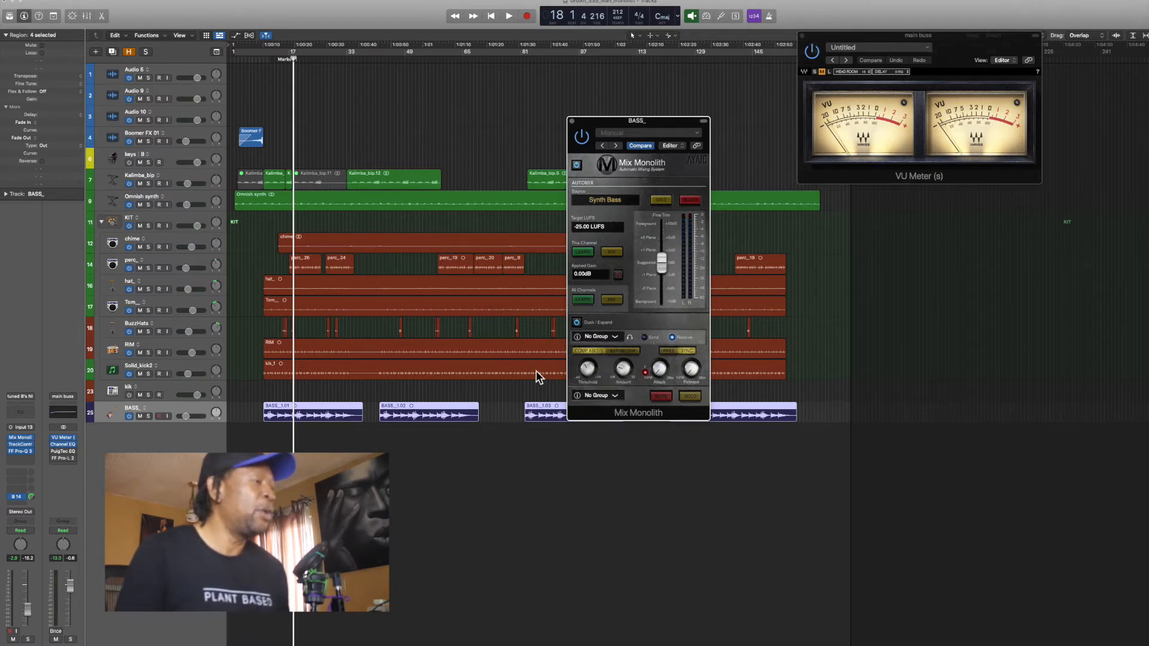
click(644, 337)
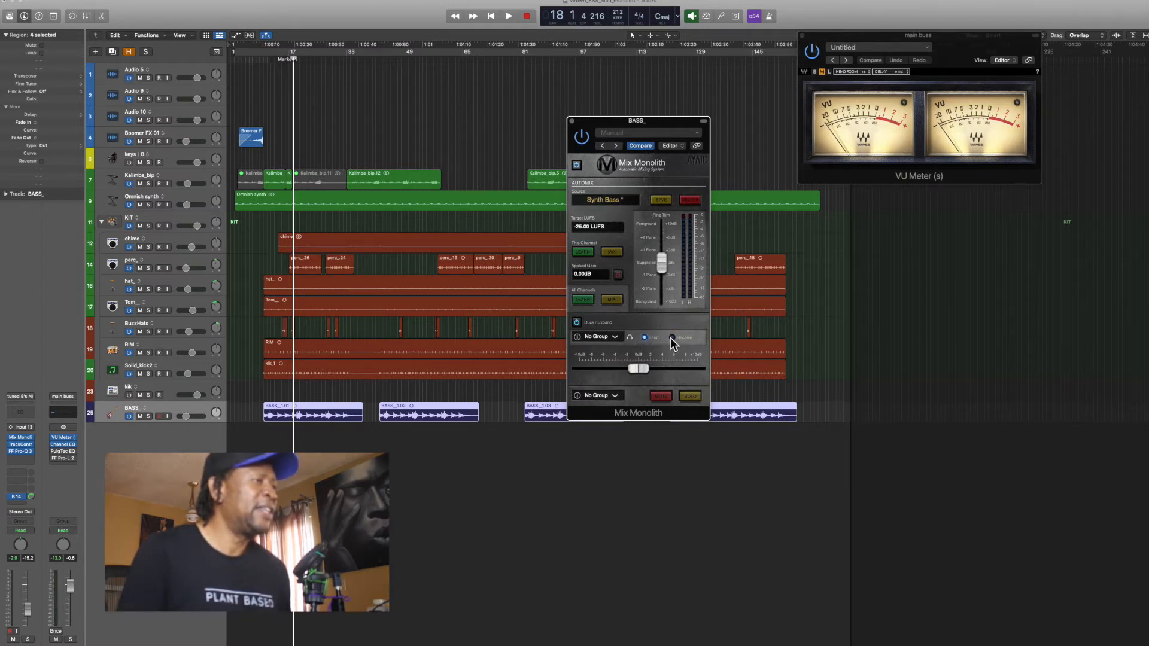
click(672, 338)
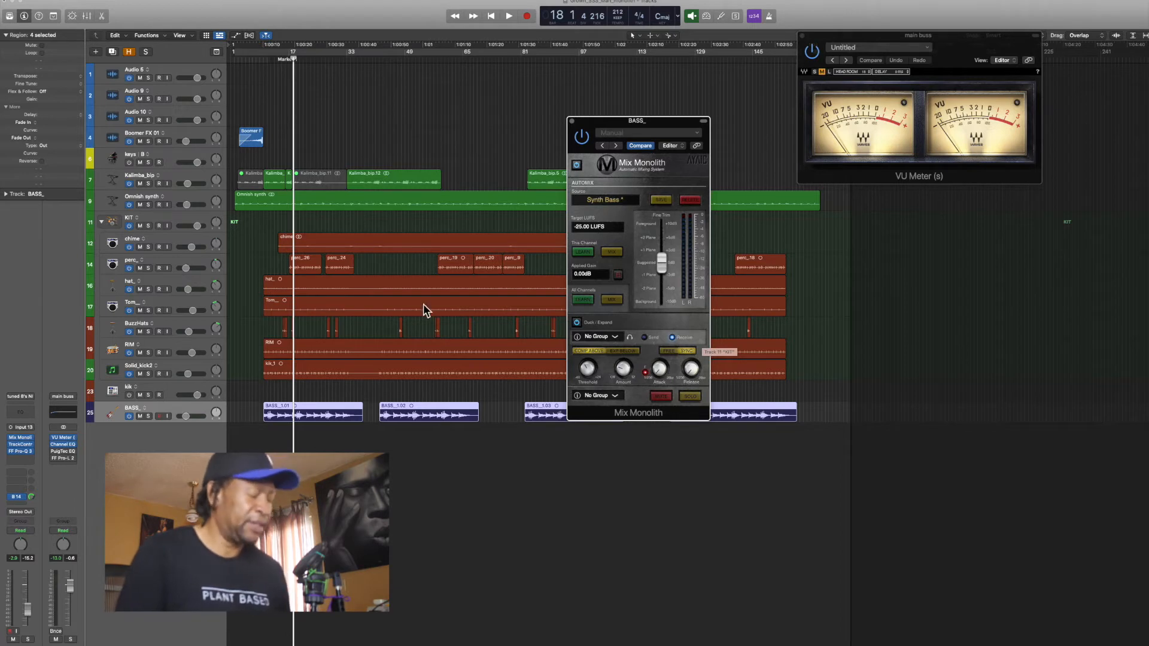
Delete the empty kik track above the BASS_ track.
click(175, 389)
key(super+BackSpace)
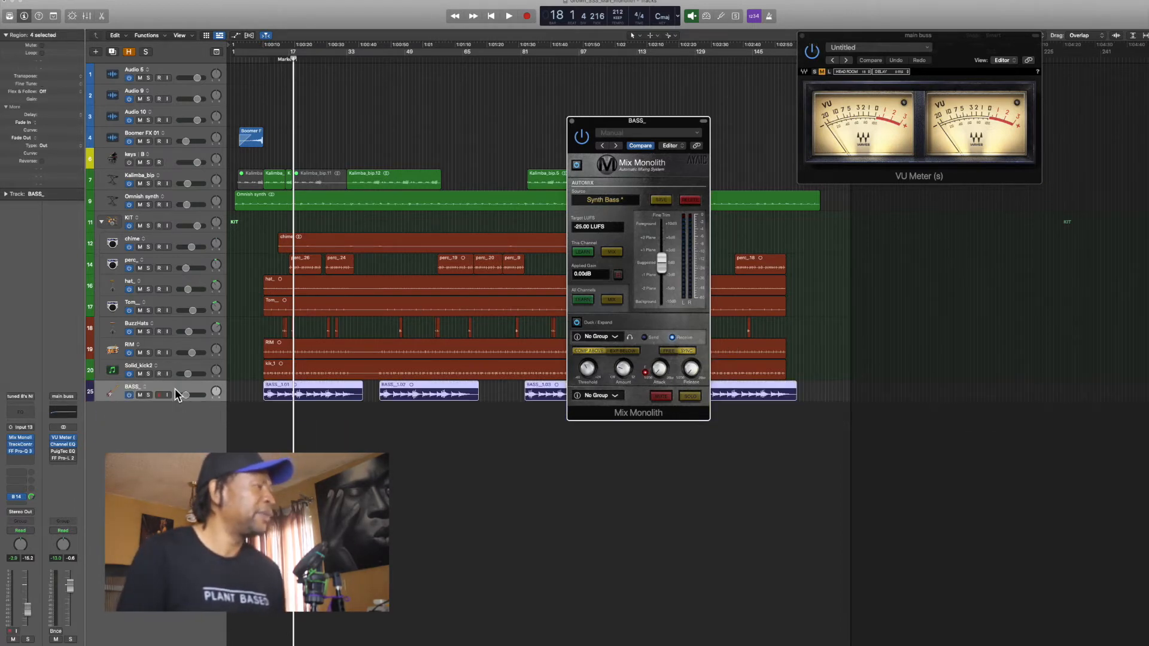
Go to the factory drum presets in the Solid_kick2 track's Mix Monolith, and close the plug-in windows after assigning presets.
key(Up)
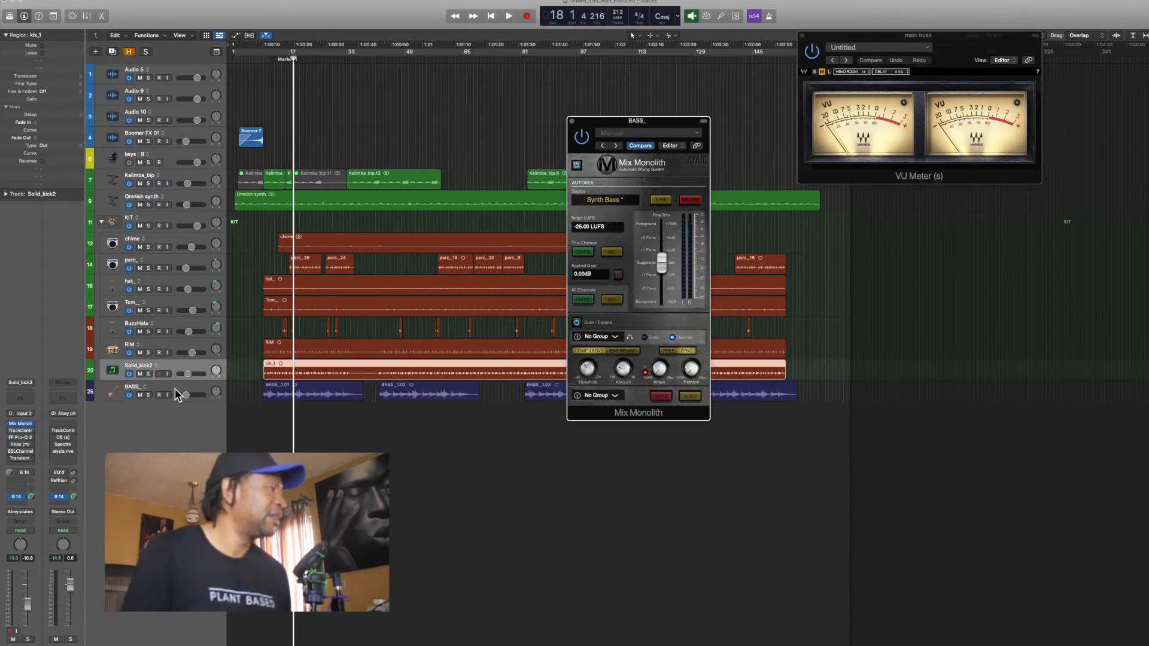
click(21, 425)
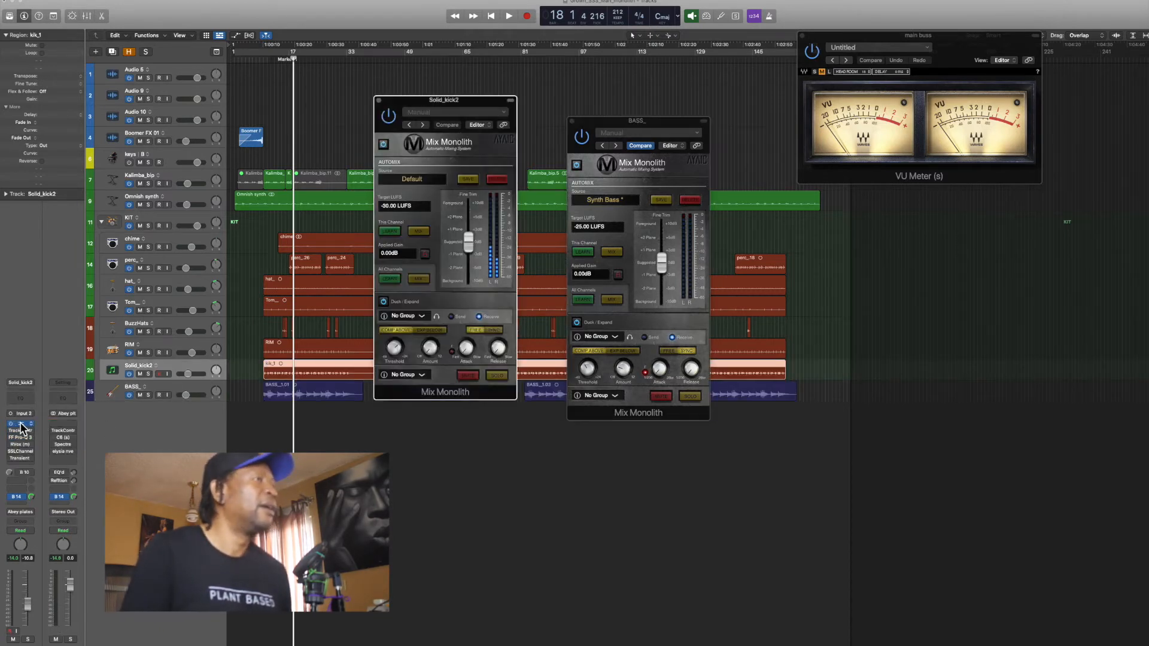
click(420, 175)
mouse_move(445, 192)
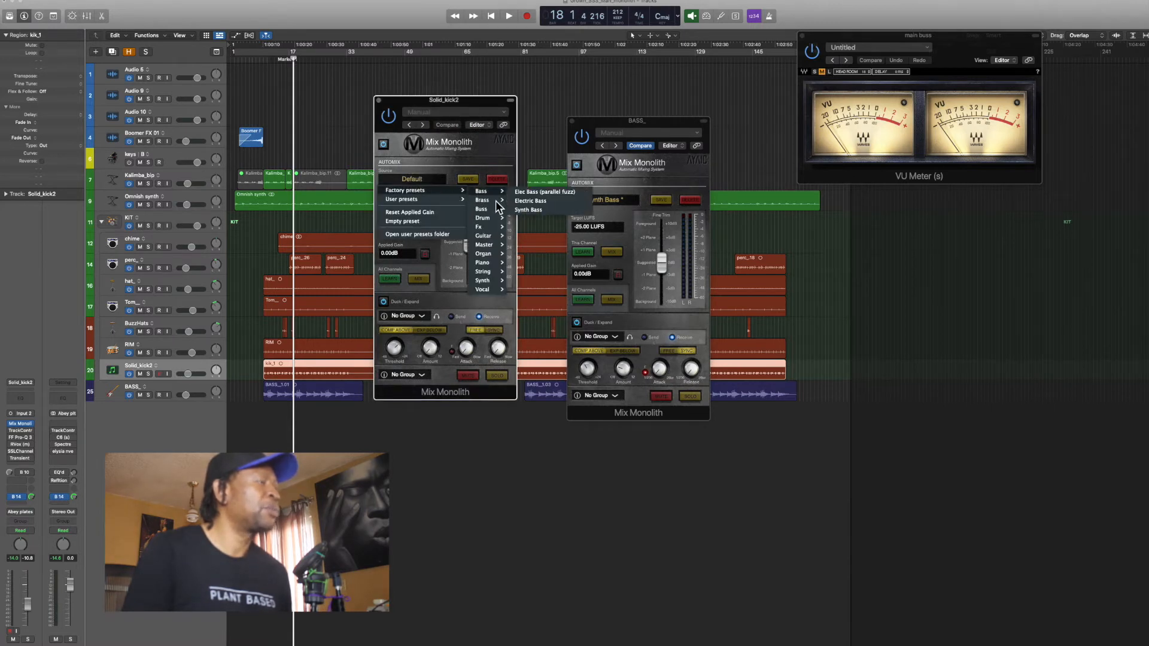
mouse_move(490, 218)
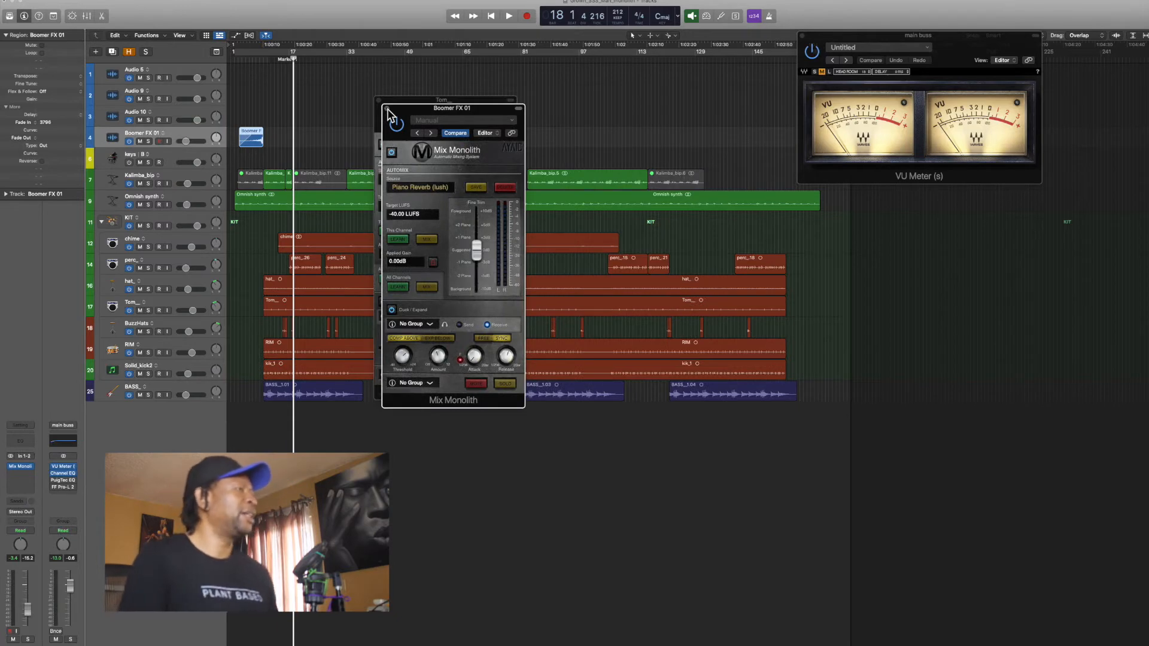
click(387, 109)
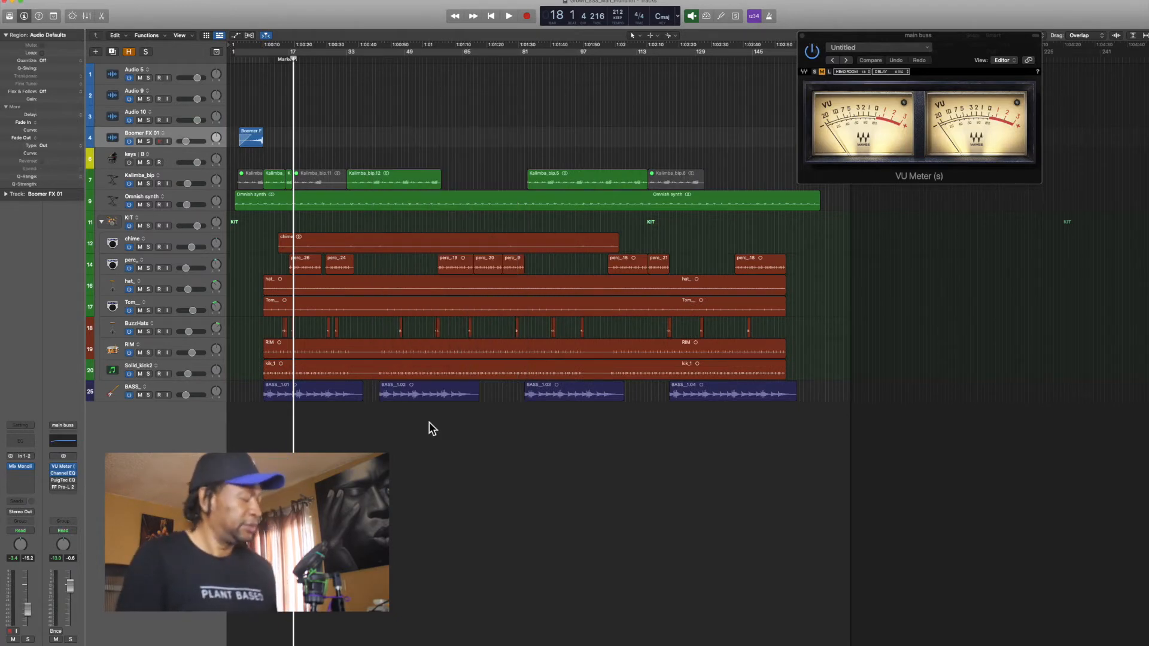
Reset the volume faders of all channels from Boomer FX 01 through BASS_ to 0.0 dB.
key(x)
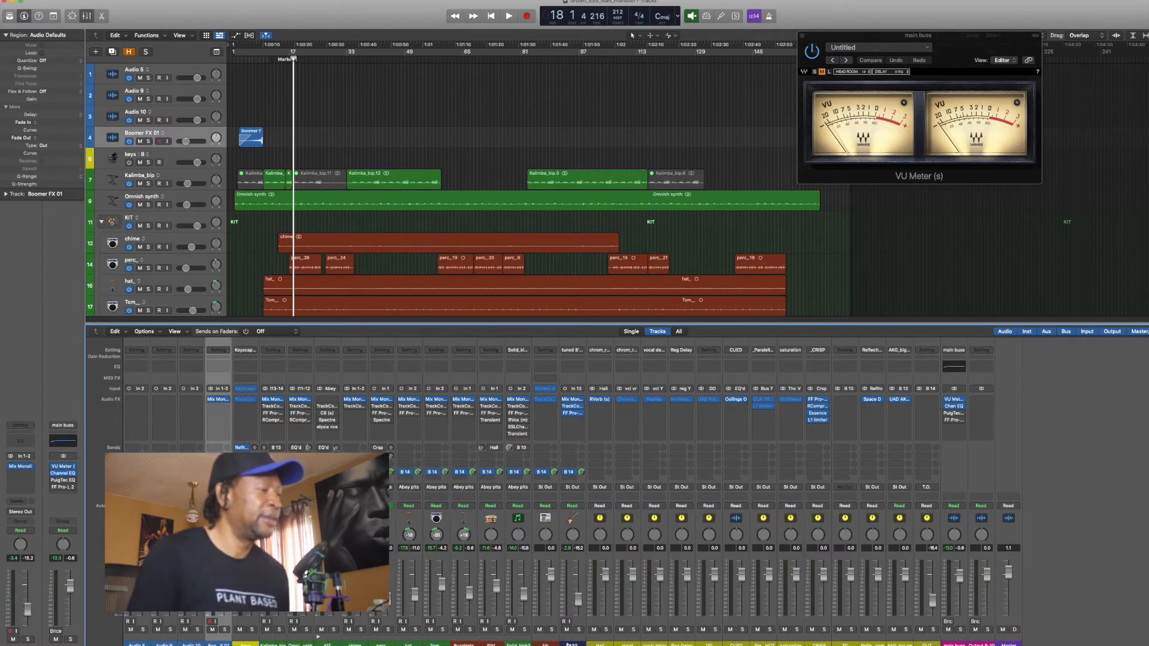
drag(567, 644, 225, 641)
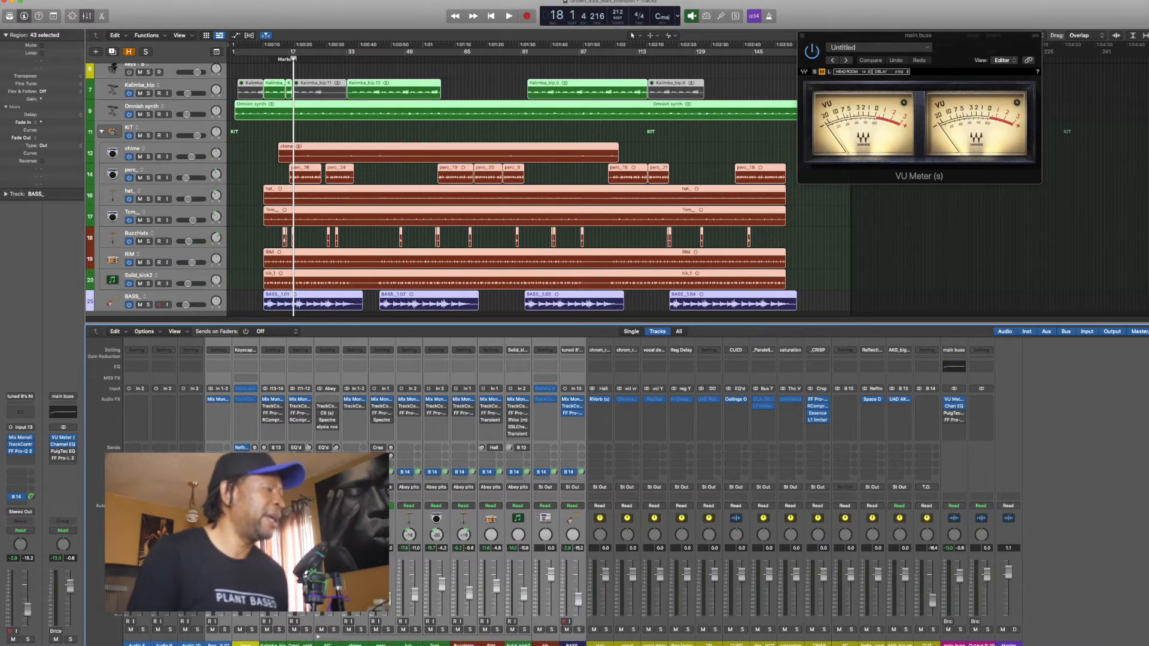
alt+click(250, 577)
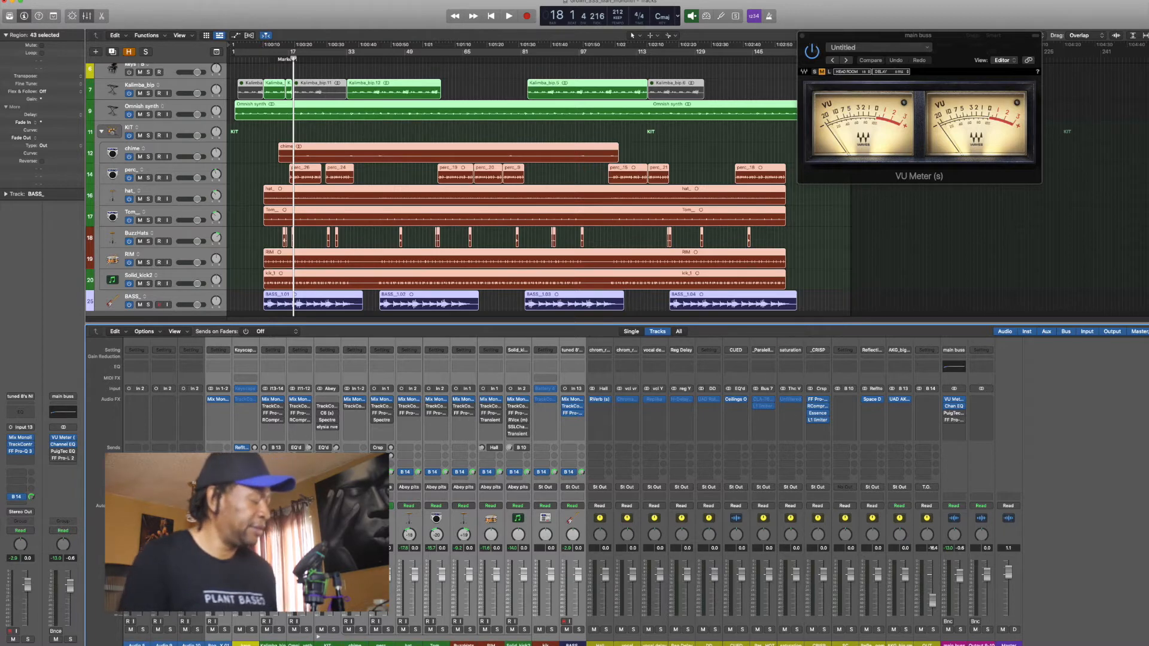
key(x)
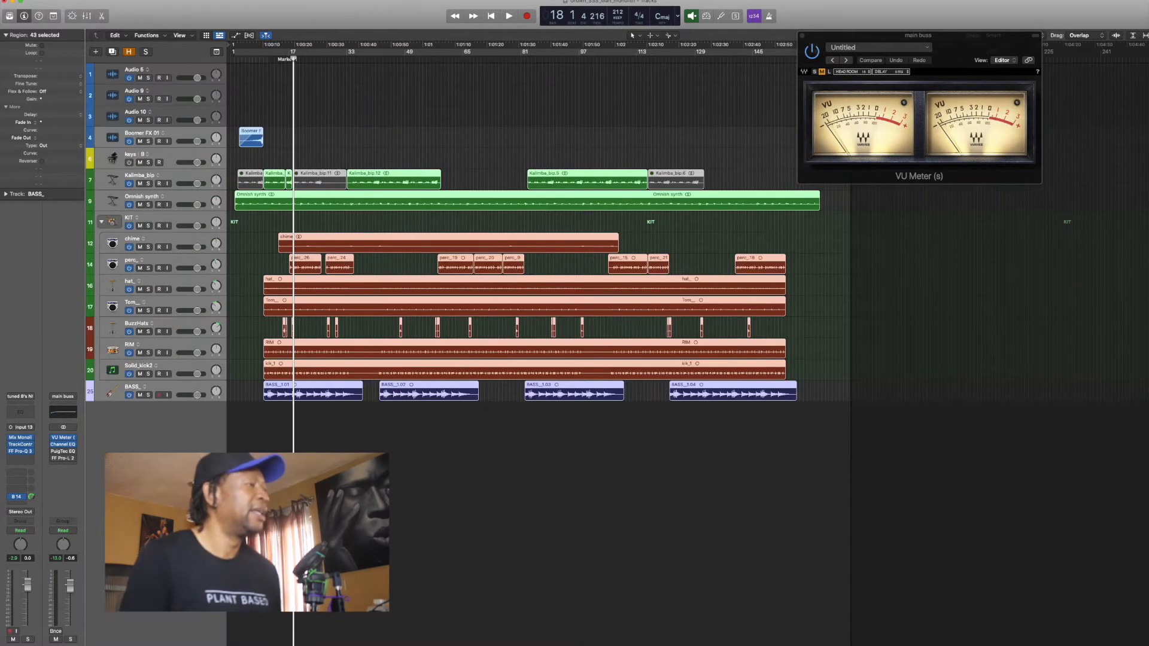
click(420, 525)
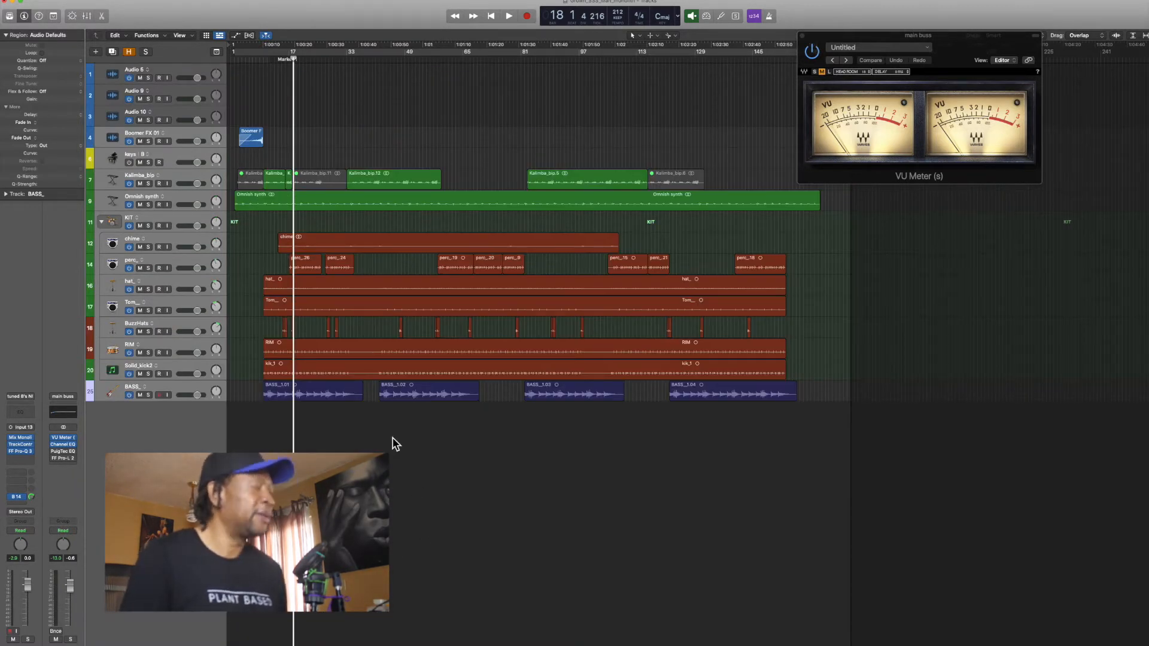
Deselect the grouped tracks by selecting Audio 10, then play the song with the reset faders from bar 8 to about bar 15.
key(comma)
key(comma)
key(comma)
key(comma)
key(comma)
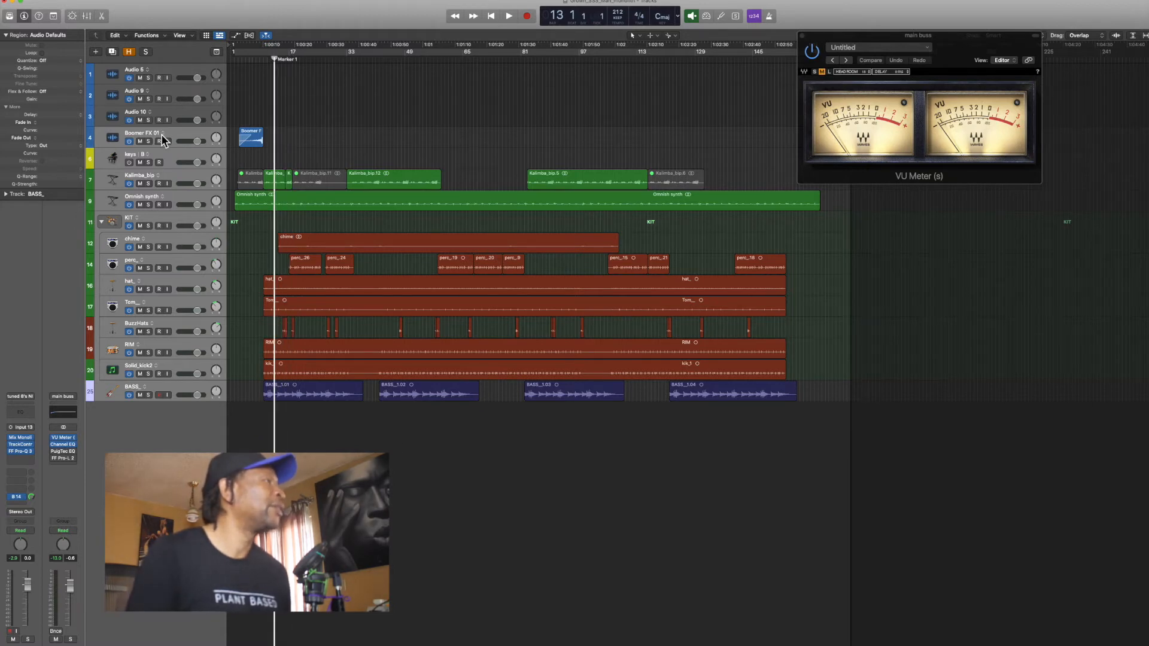
click(175, 108)
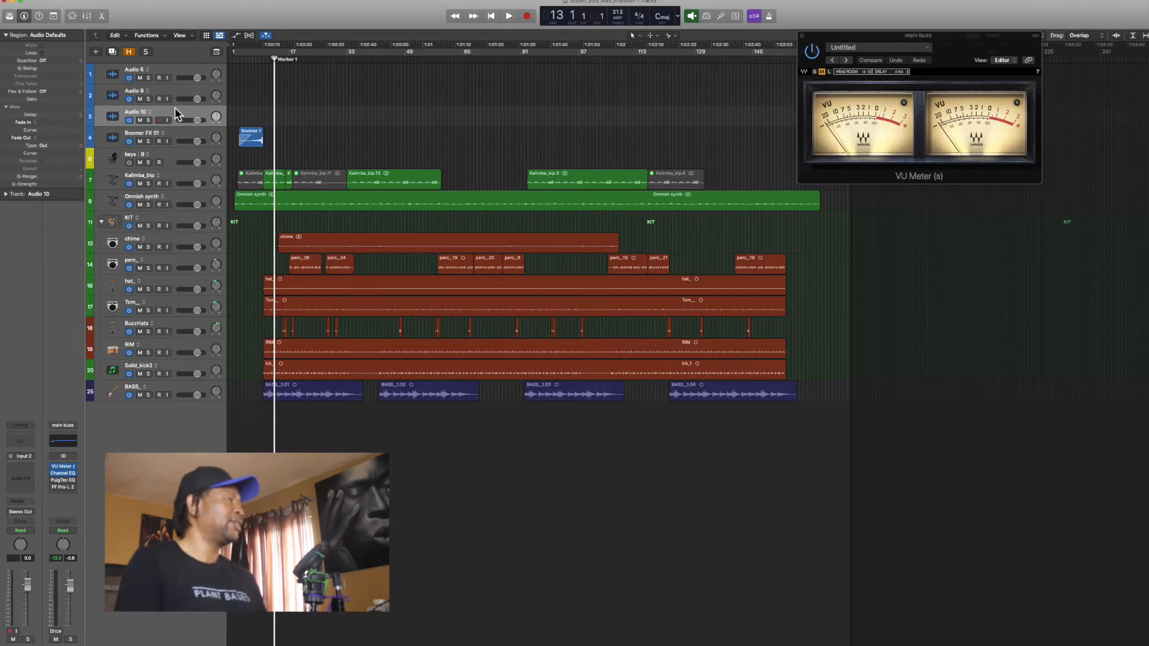
key(comma)
key(comma)
key(comma)
key(comma)
key(comma)
key(comma)
key(period)
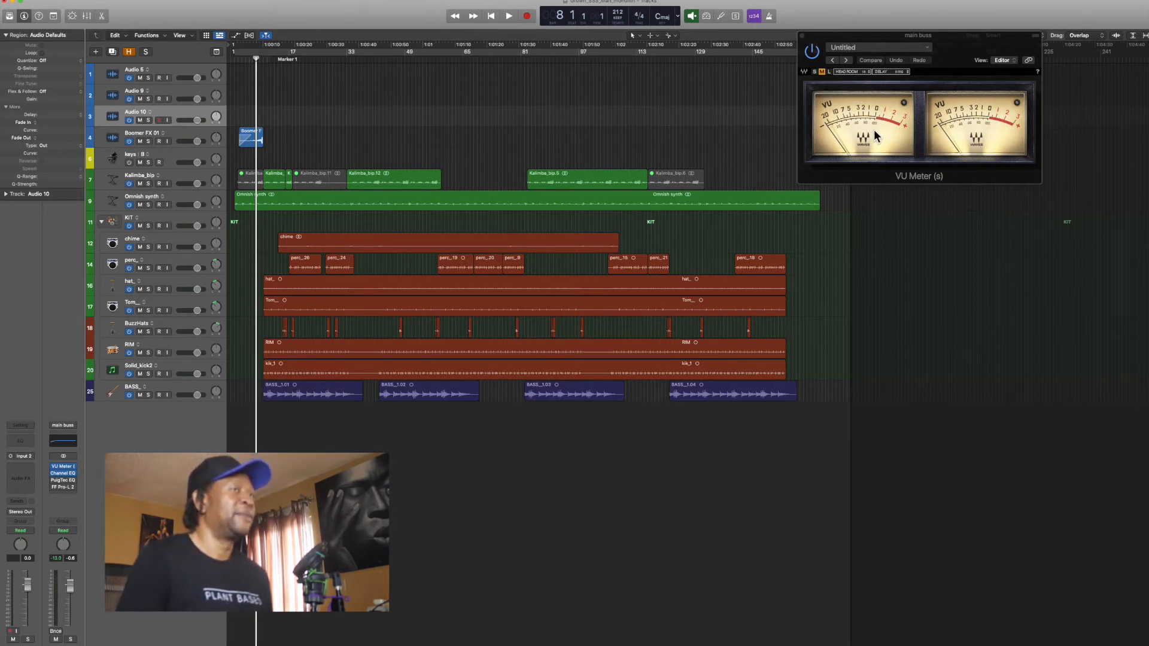
key(space)
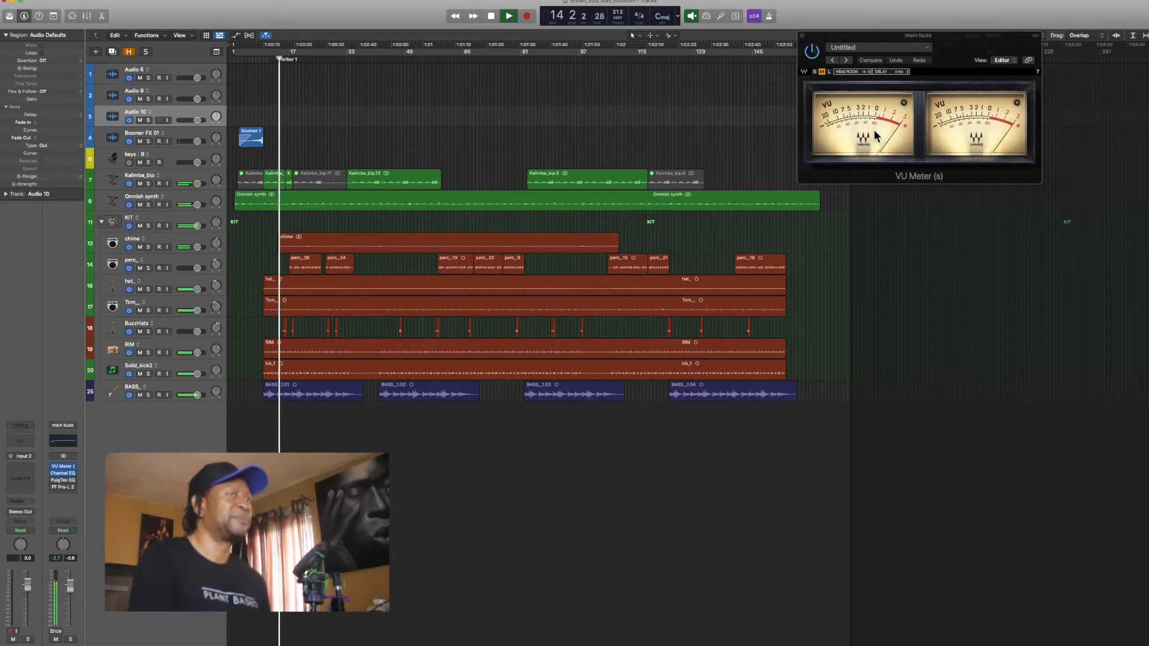
key(space)
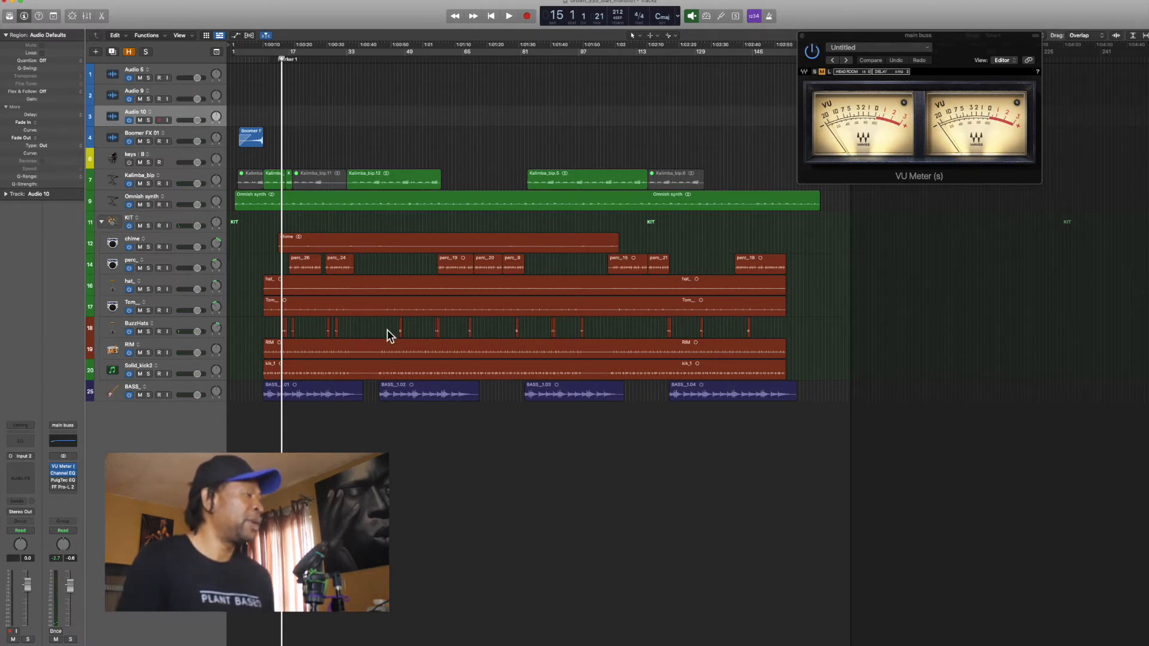
Open the BASS_ track's Mix Monolith and turn on Learn for all channels.
click(115, 388)
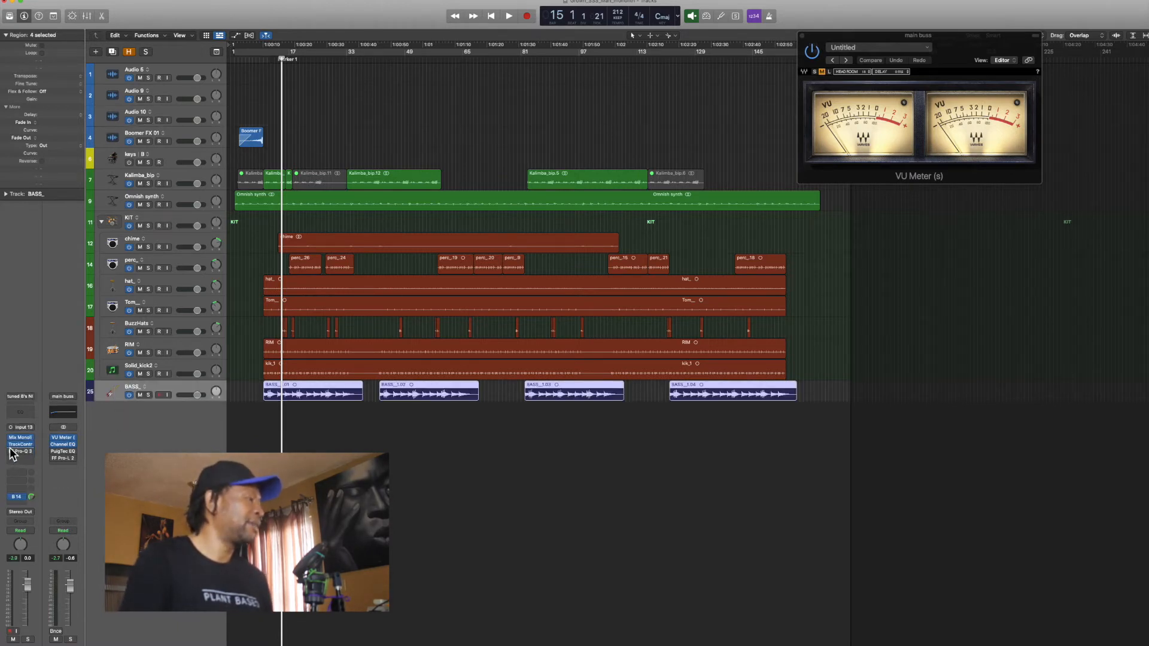
key(x)
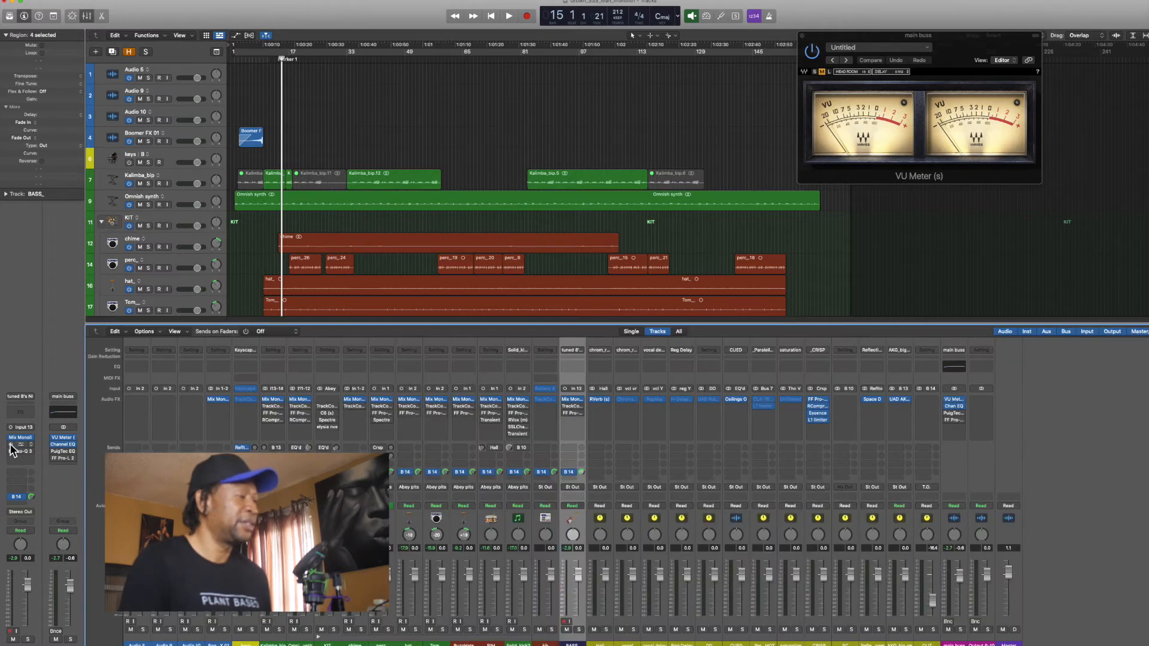
key(x)
click(16, 438)
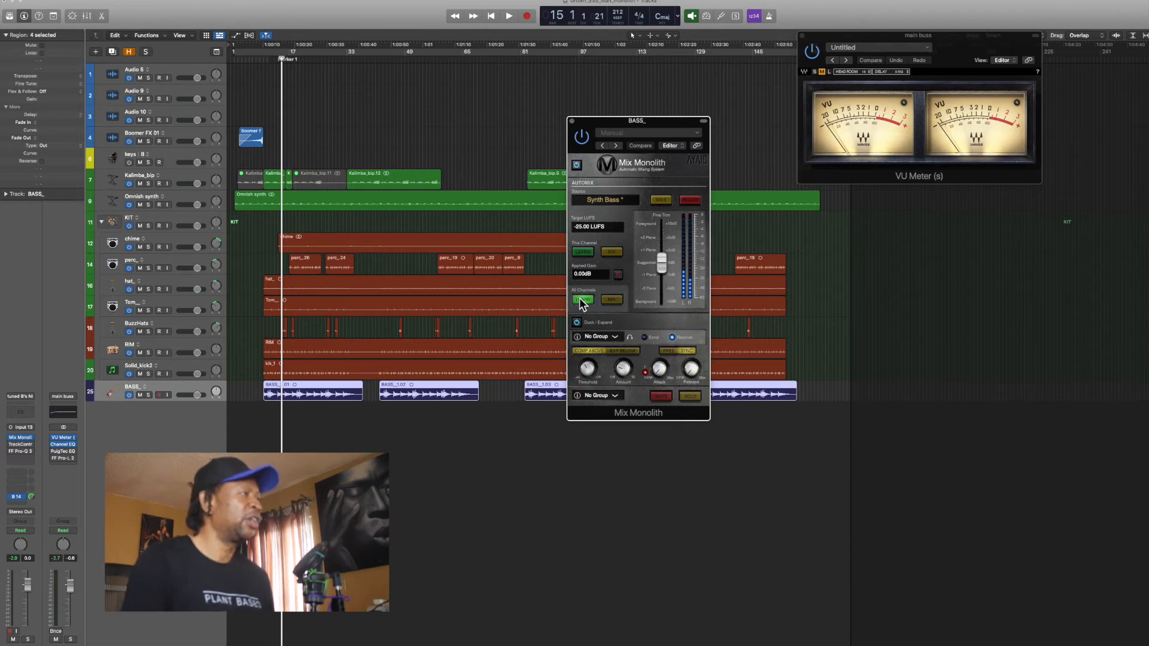
Play the song from bar 2 to about bar 43 so Mix Monolith learns the levels of all channels.
key(comma)
key(comma)
key(comma)
key(comma)
key(comma)
key(comma)
key(comma)
key(comma)
key(comma)
key(comma)
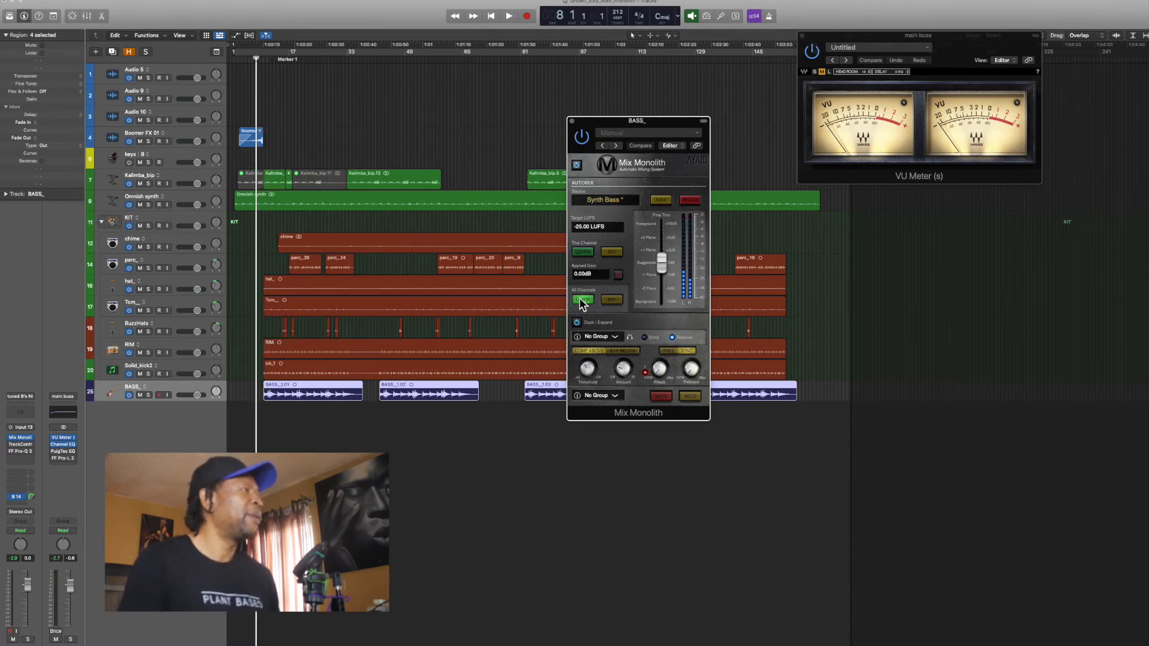
key(comma)
key(comma)
key(comma)
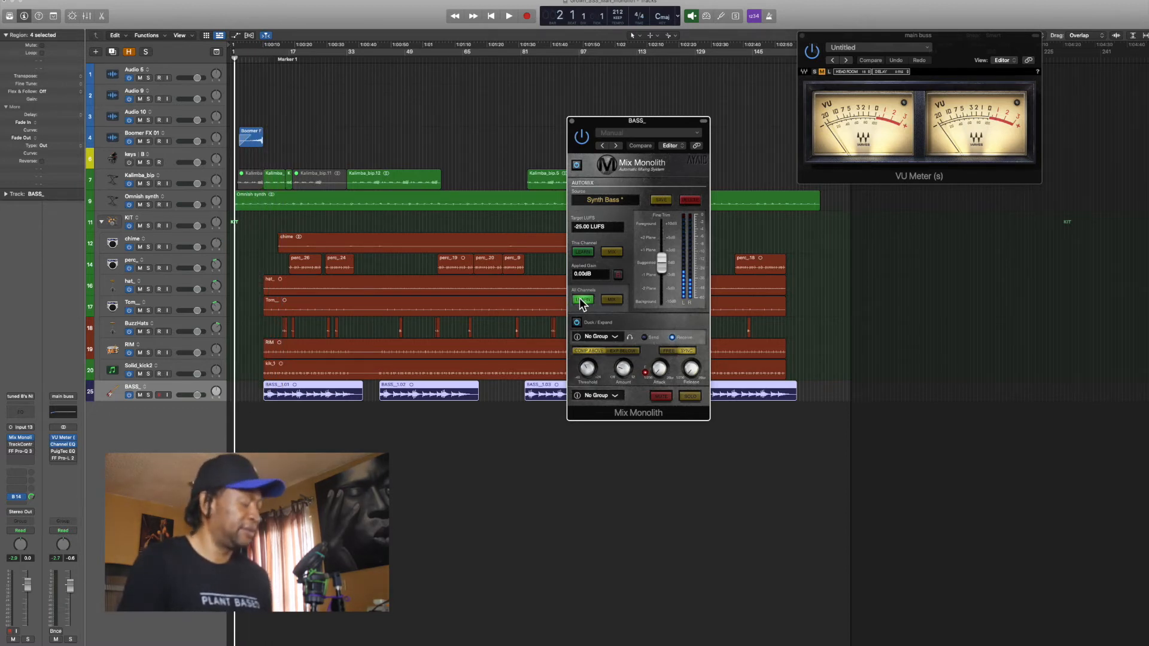
key(space)
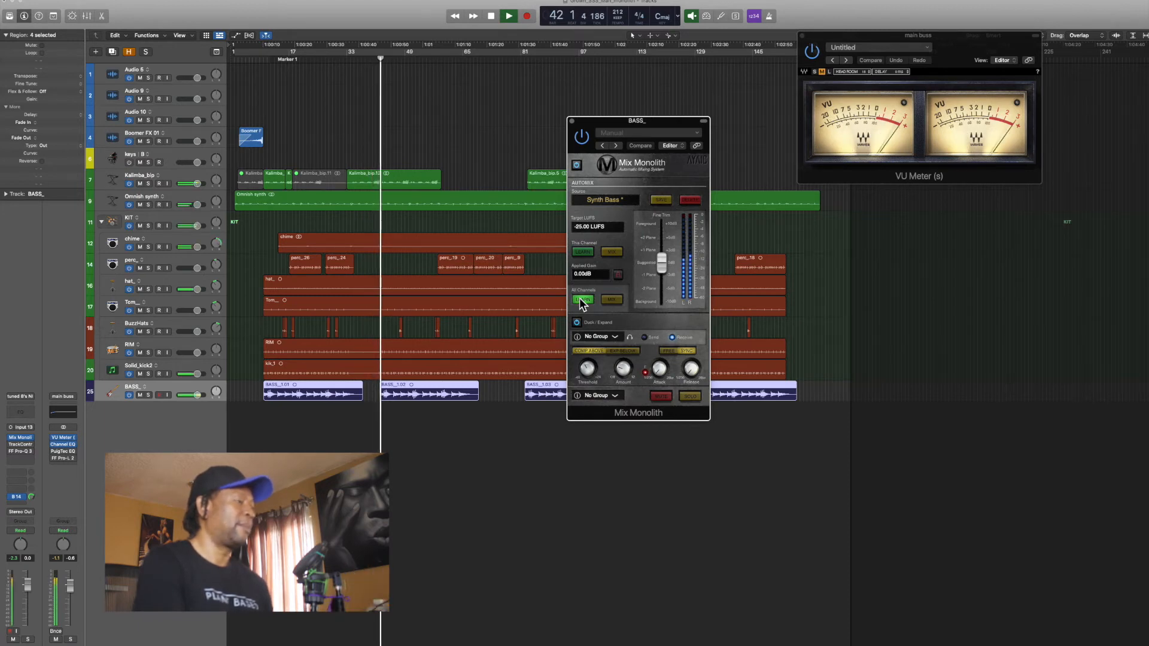
key(space)
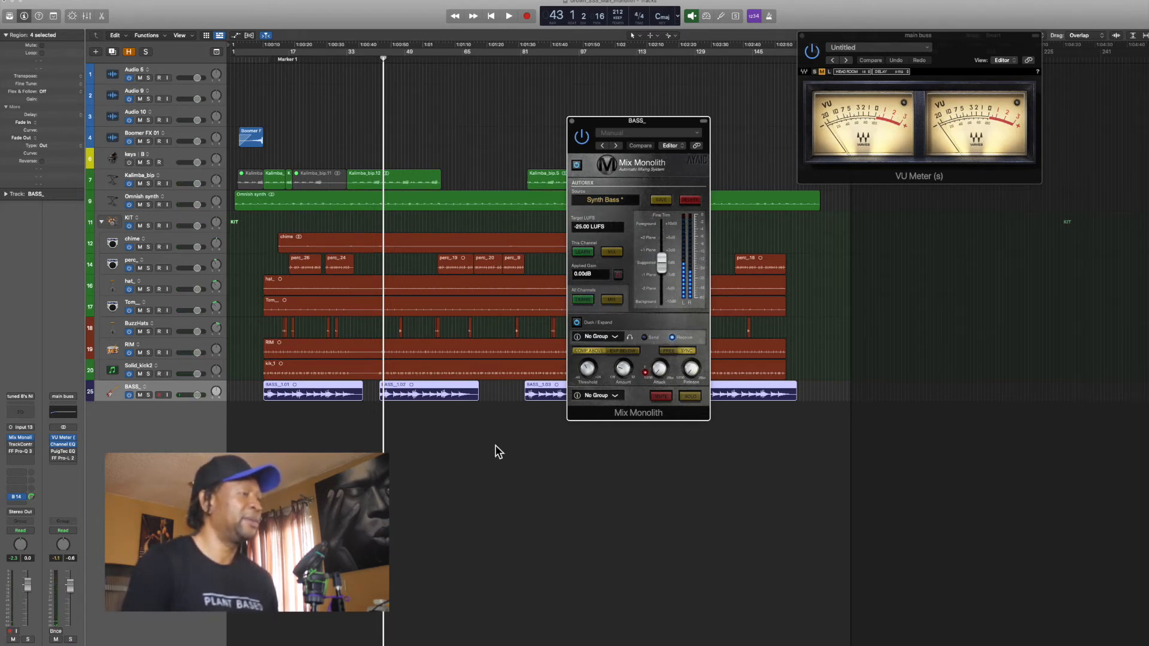
Deselect the bass regions and apply the automatic mix to the channels while playing from bar 2 to about bar 16.
click(487, 458)
key(Return)
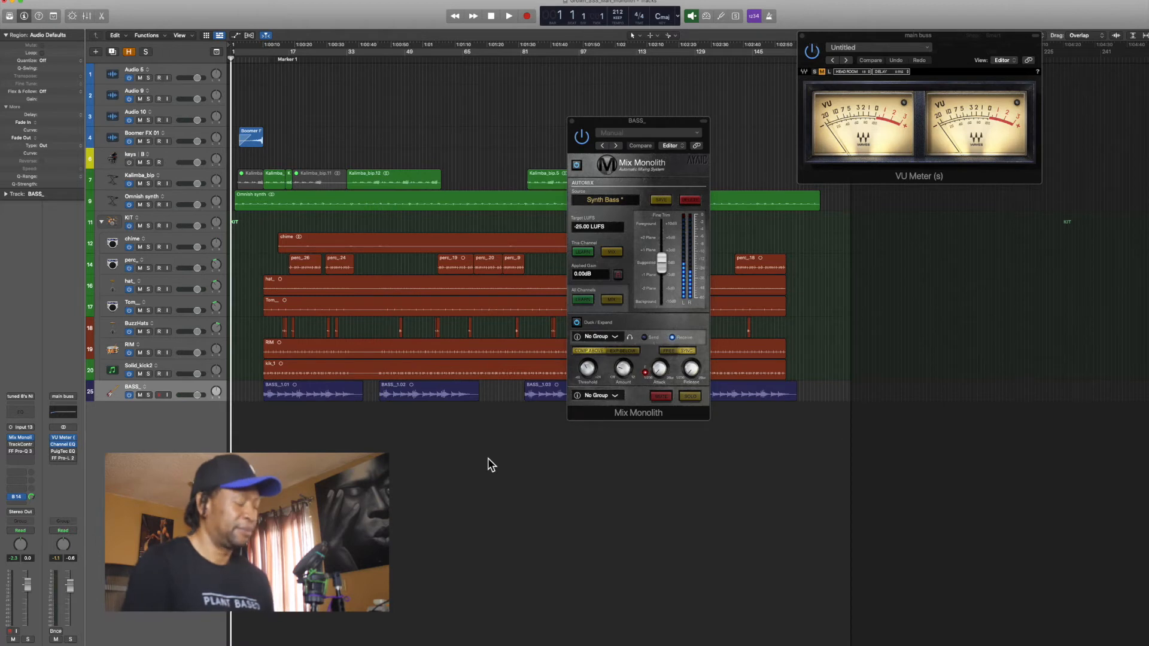
key(period)
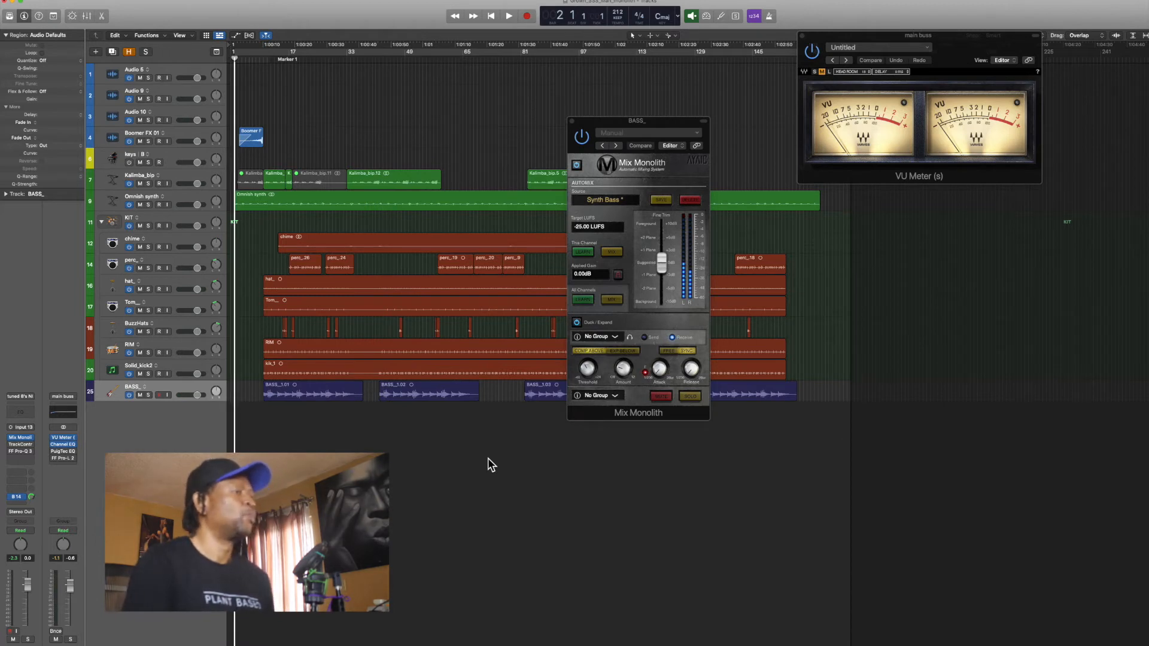
key(space)
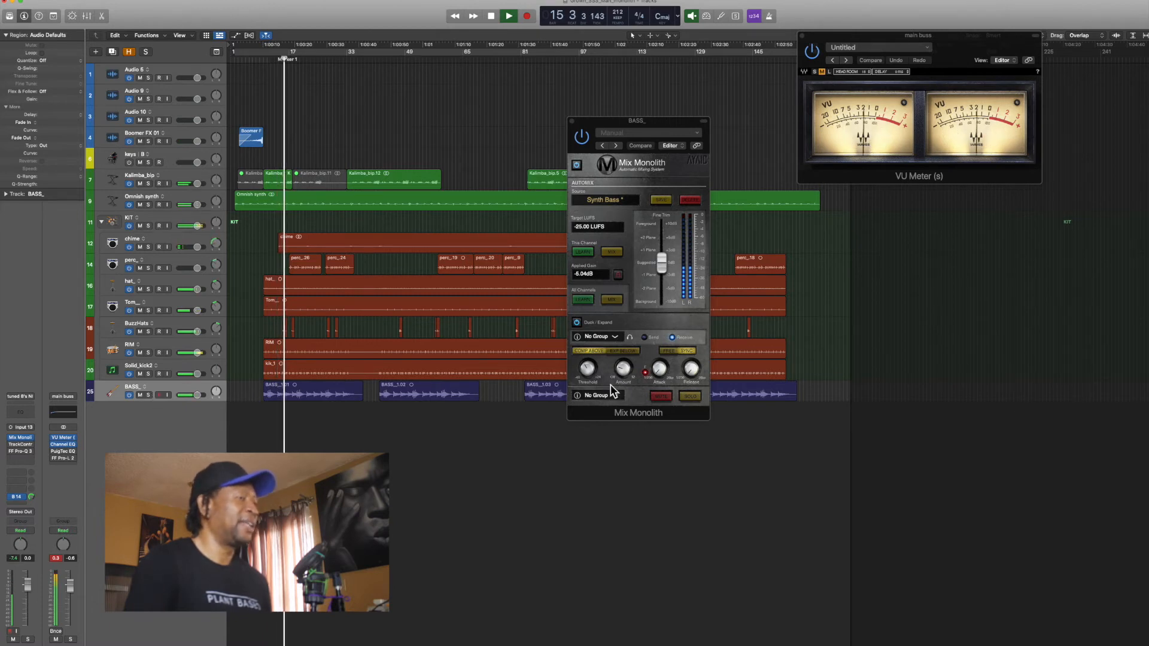
key(space)
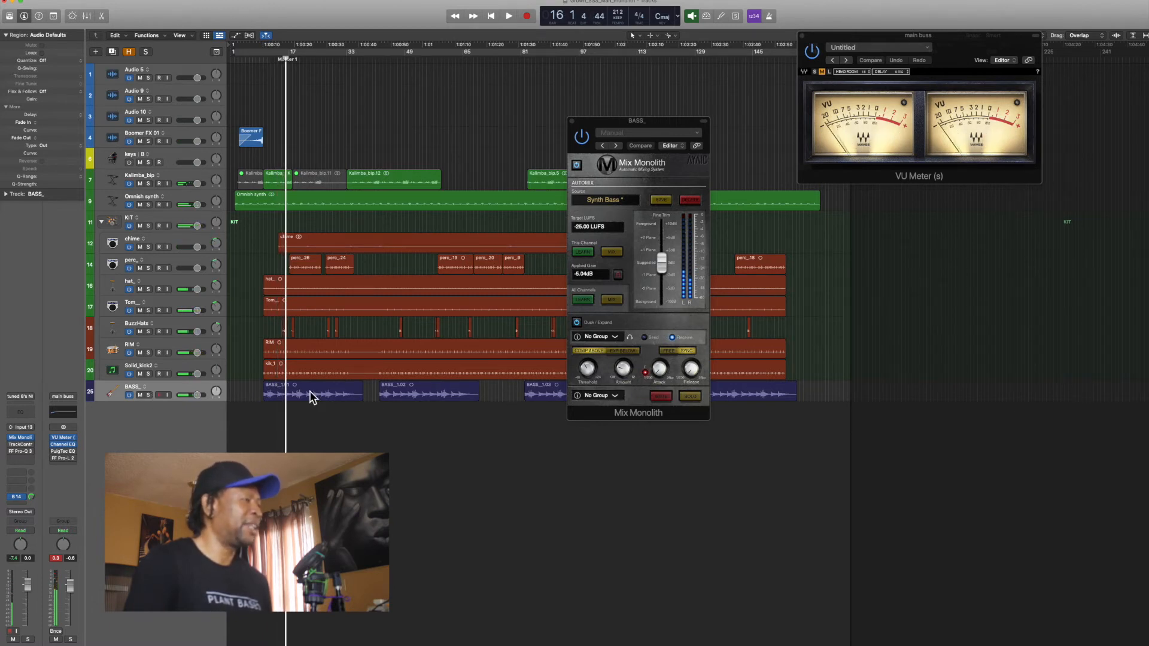
Audition BASS_ soloed from its first region, lower its Mix Monolith fine trim to -2 Plane, and check it unsoloed in the full mix.
click(337, 400)
key(shift+space)
click(691, 396)
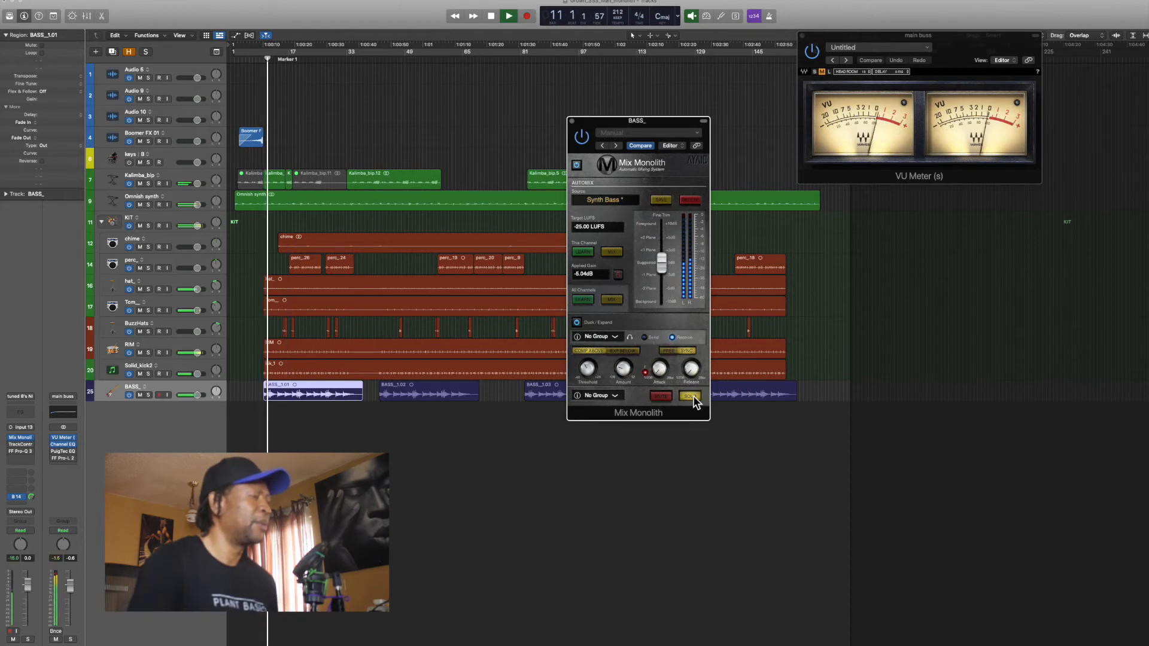
click(148, 394)
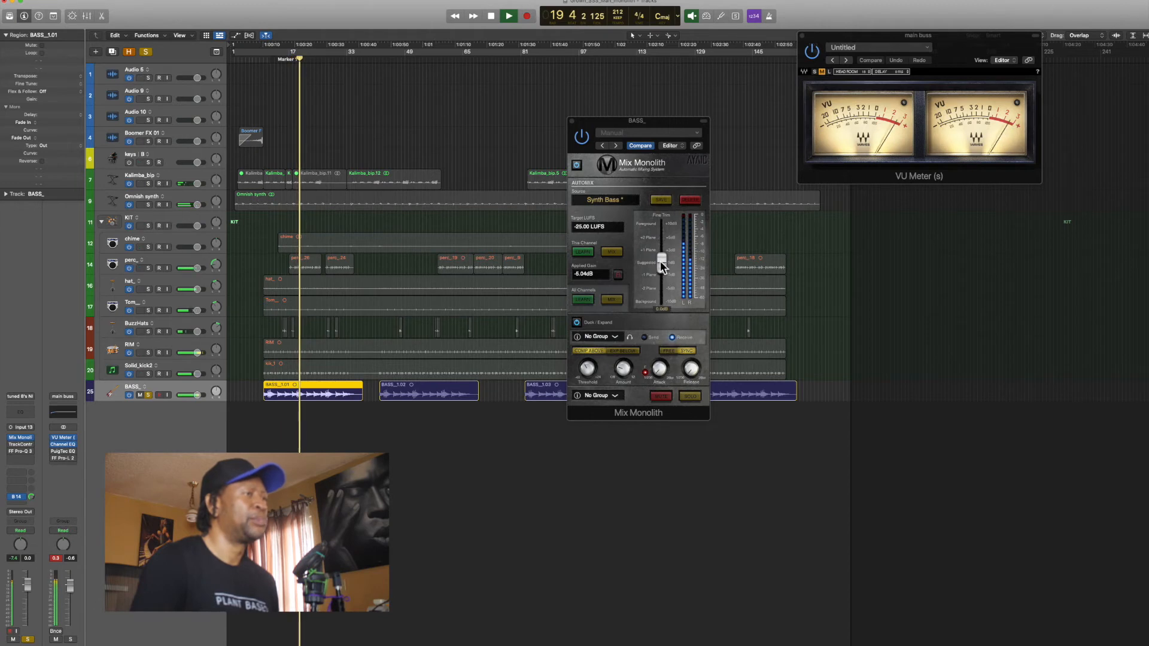
click(648, 289)
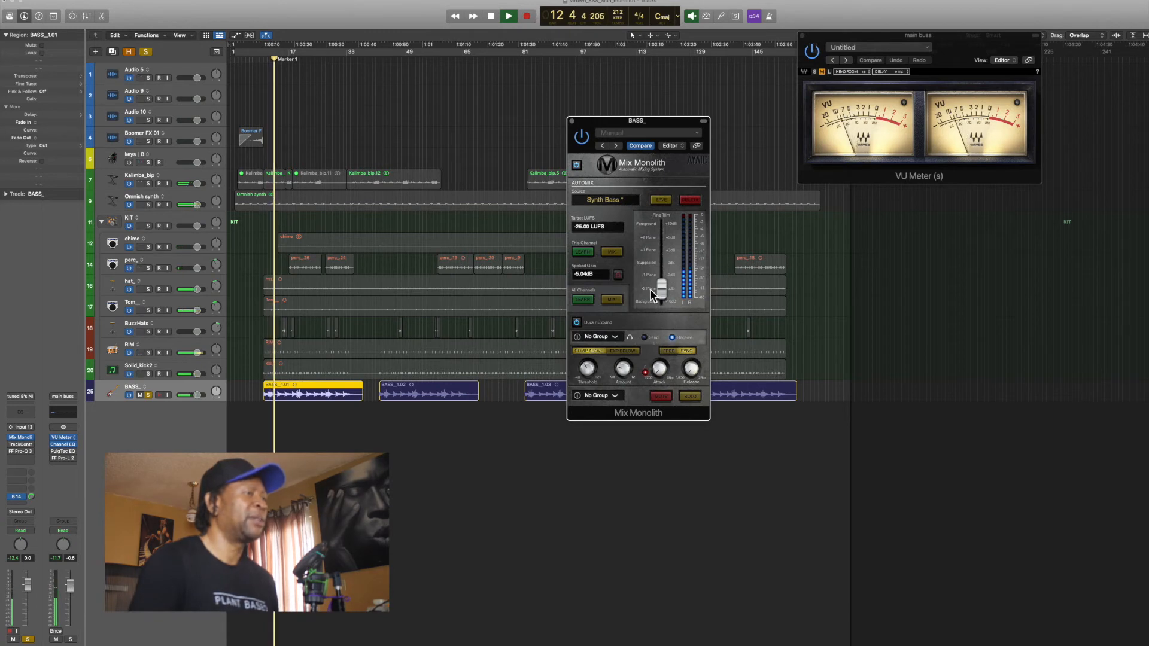
click(648, 303)
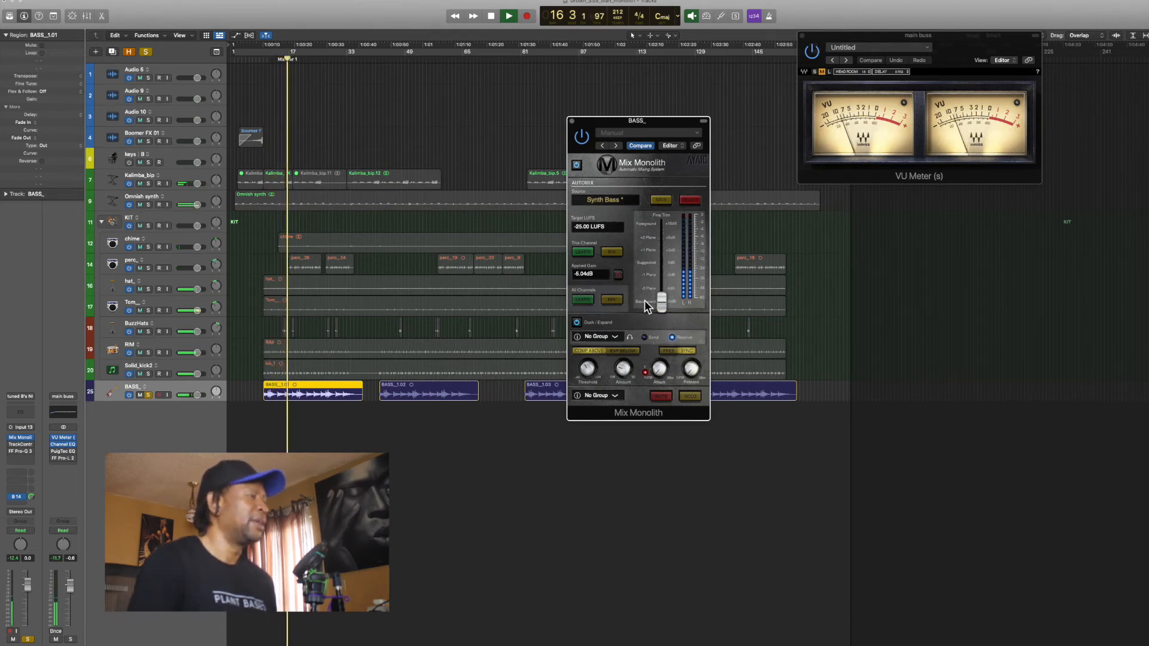
key(space)
click(647, 287)
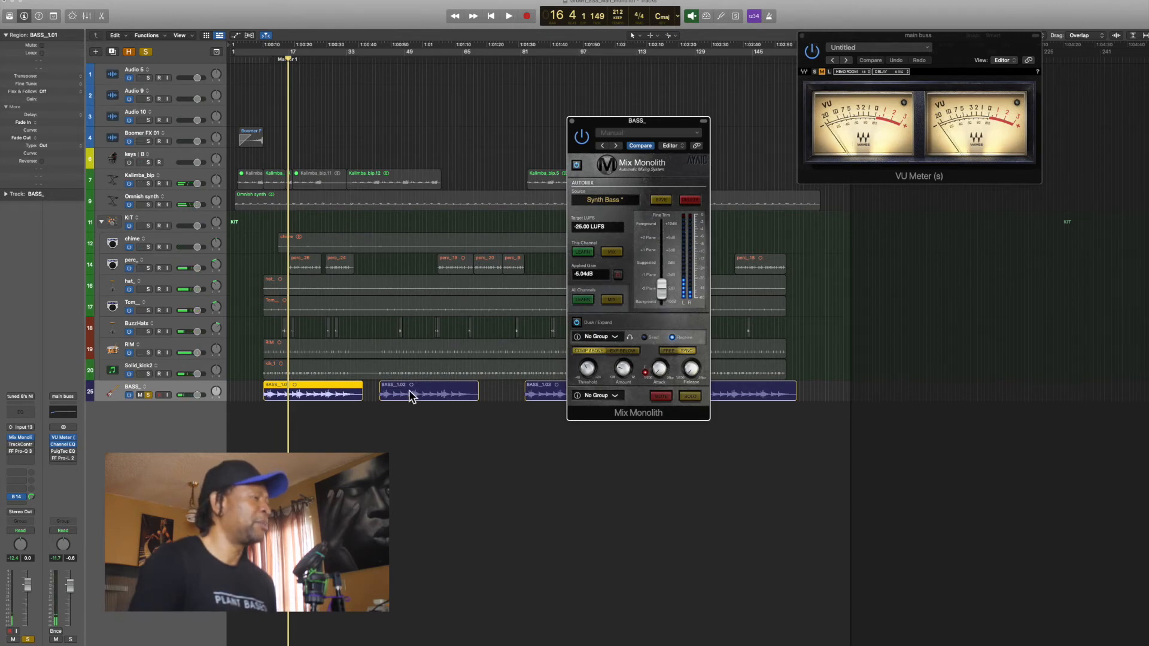
click(149, 395)
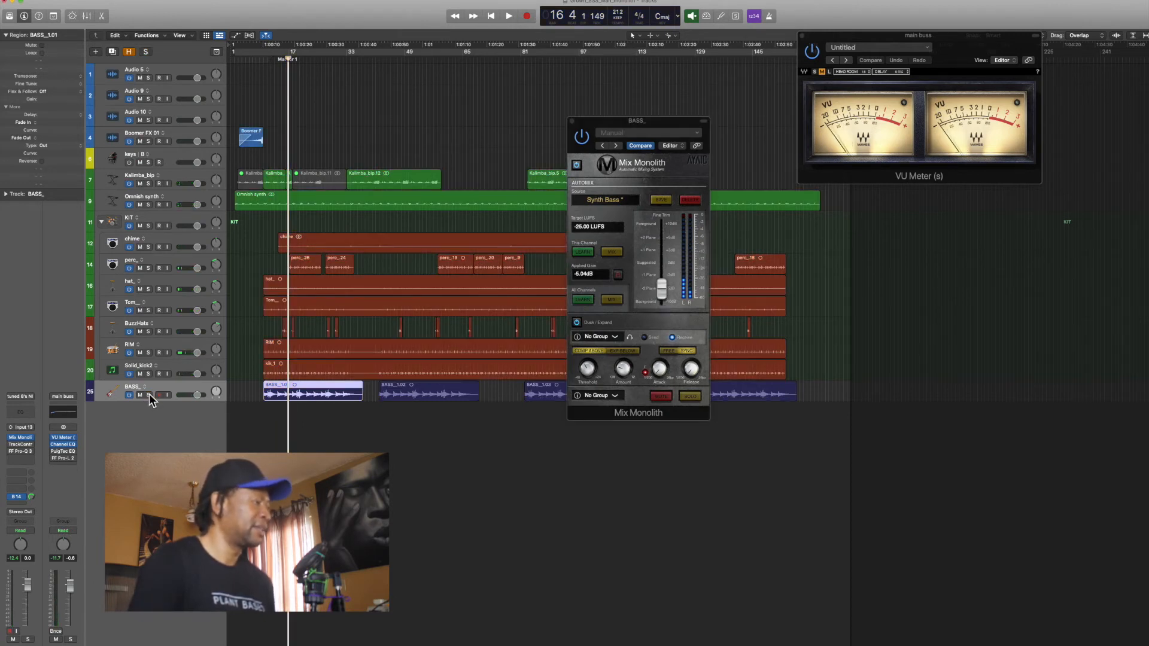
key(space)
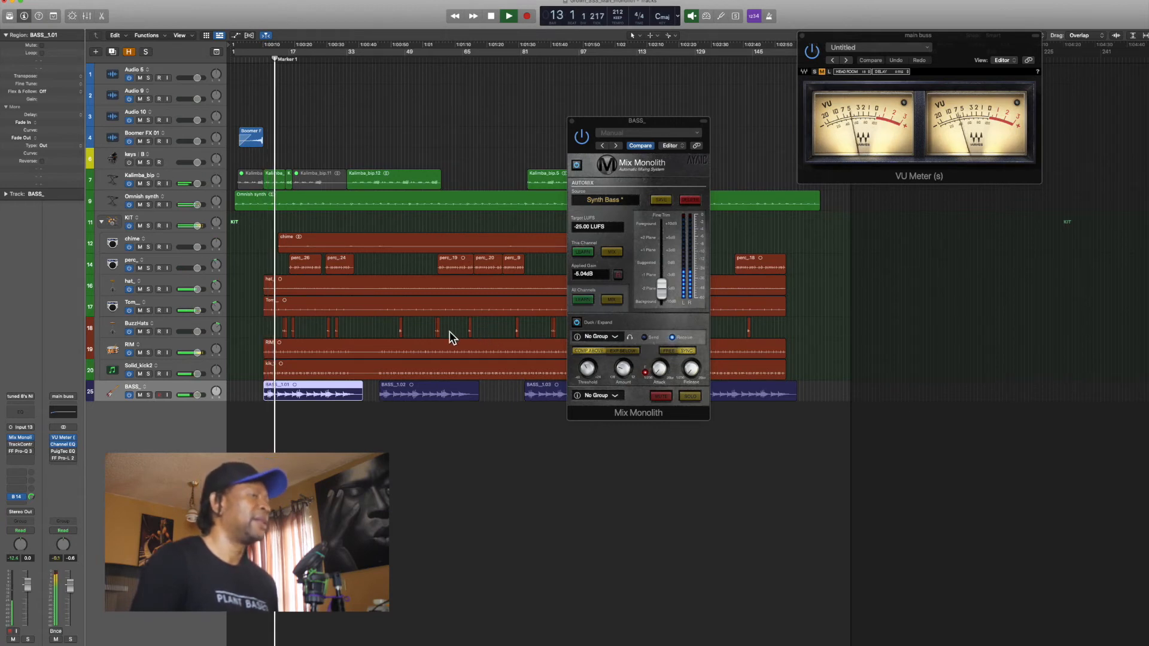
key(space)
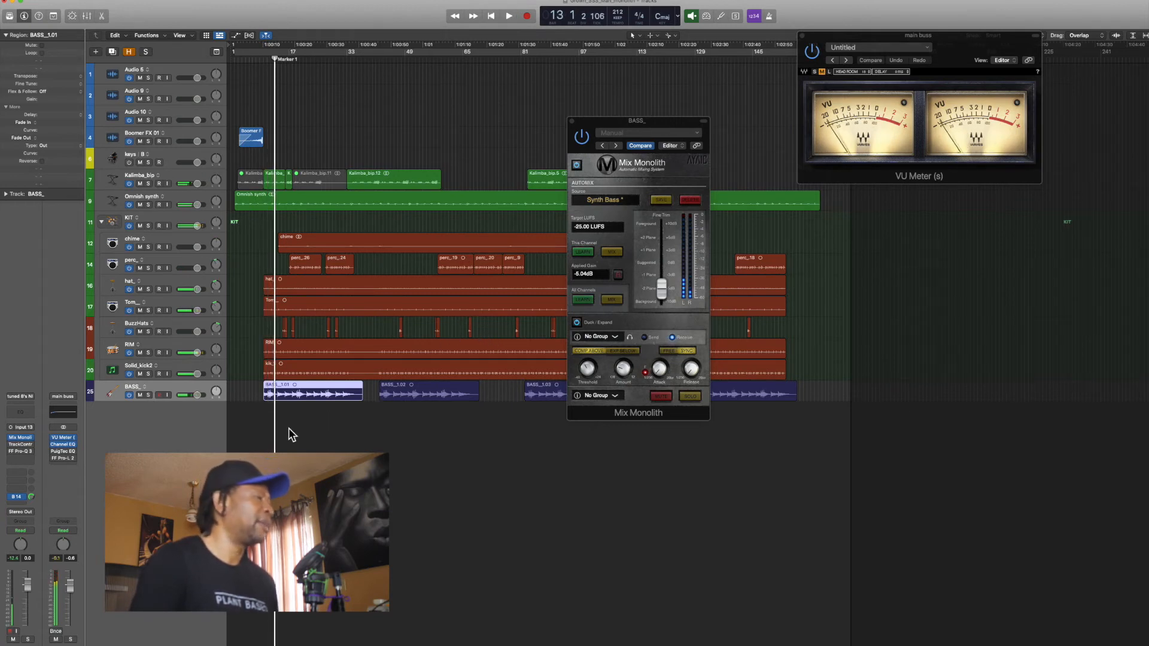
Lower the Solid_kick2 track's Mix Monolith fine trim to Background while auditioning the kick soloed and in the full mix.
click(173, 365)
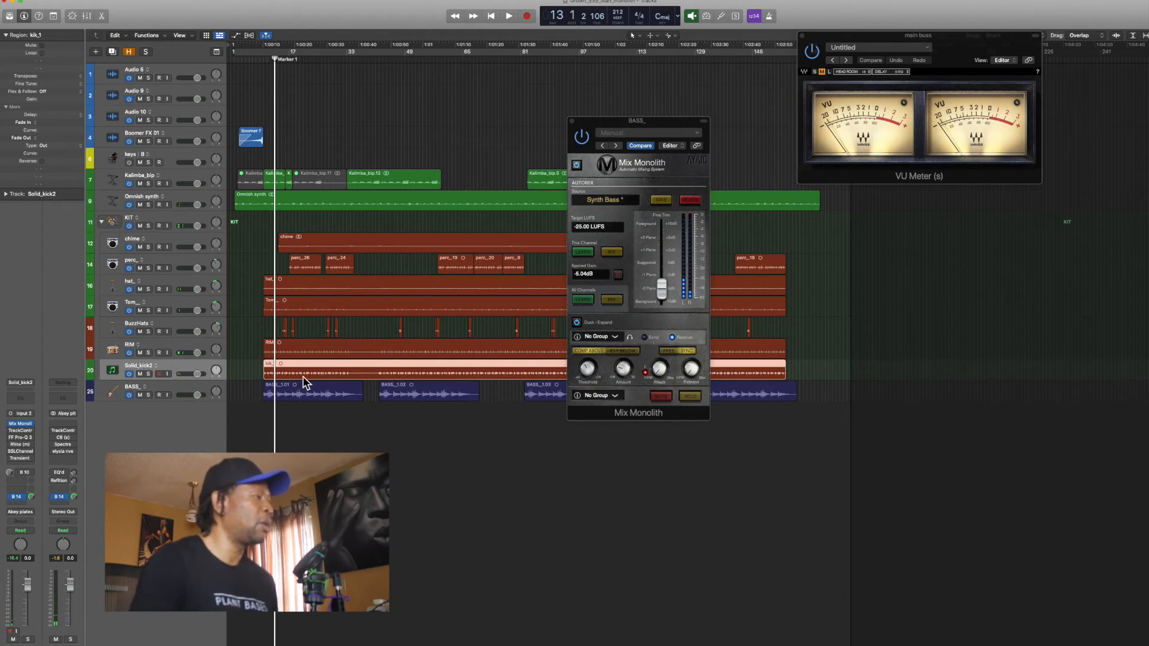
click(22, 423)
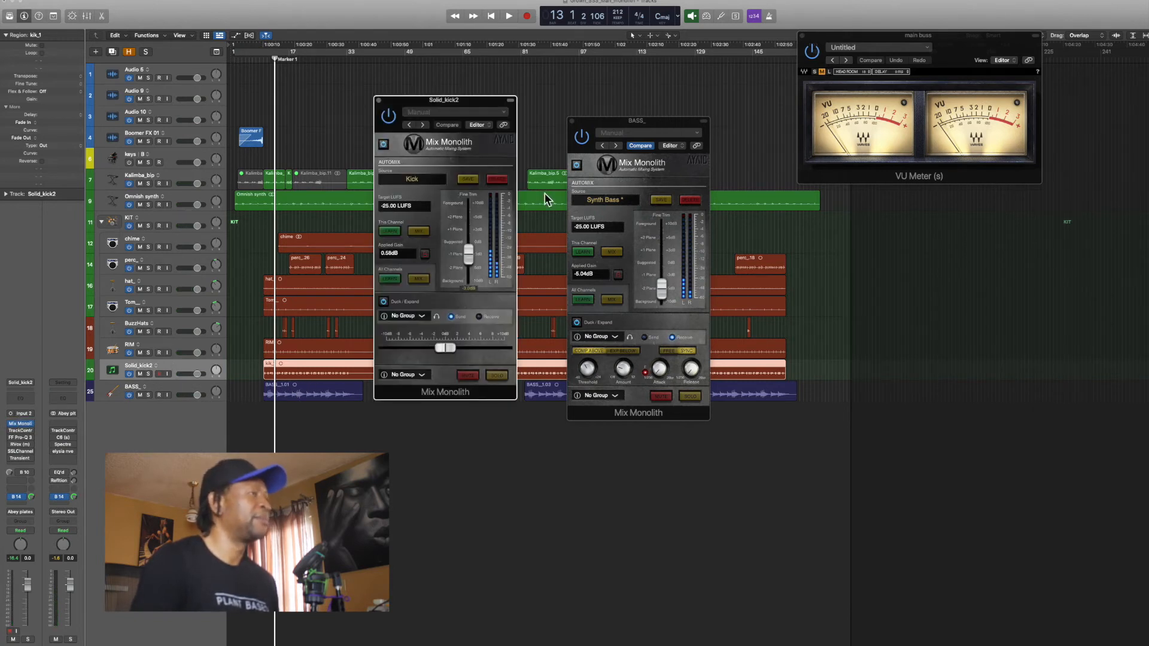
drag(457, 101, 649, 115)
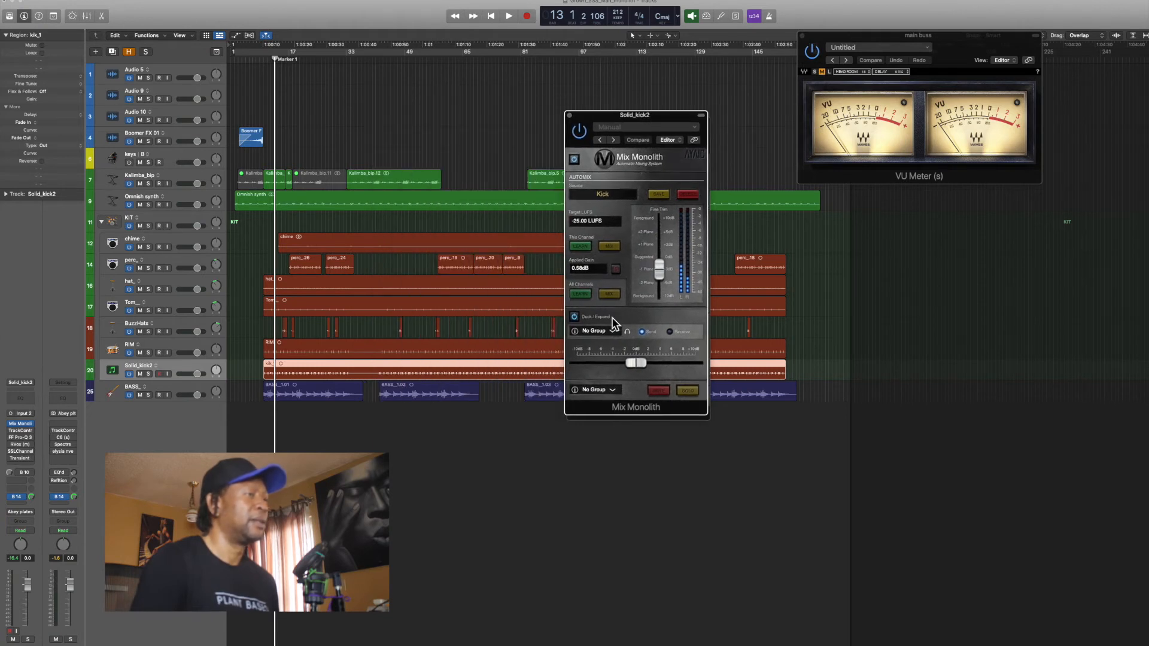
key(ctrl+s)
key(space)
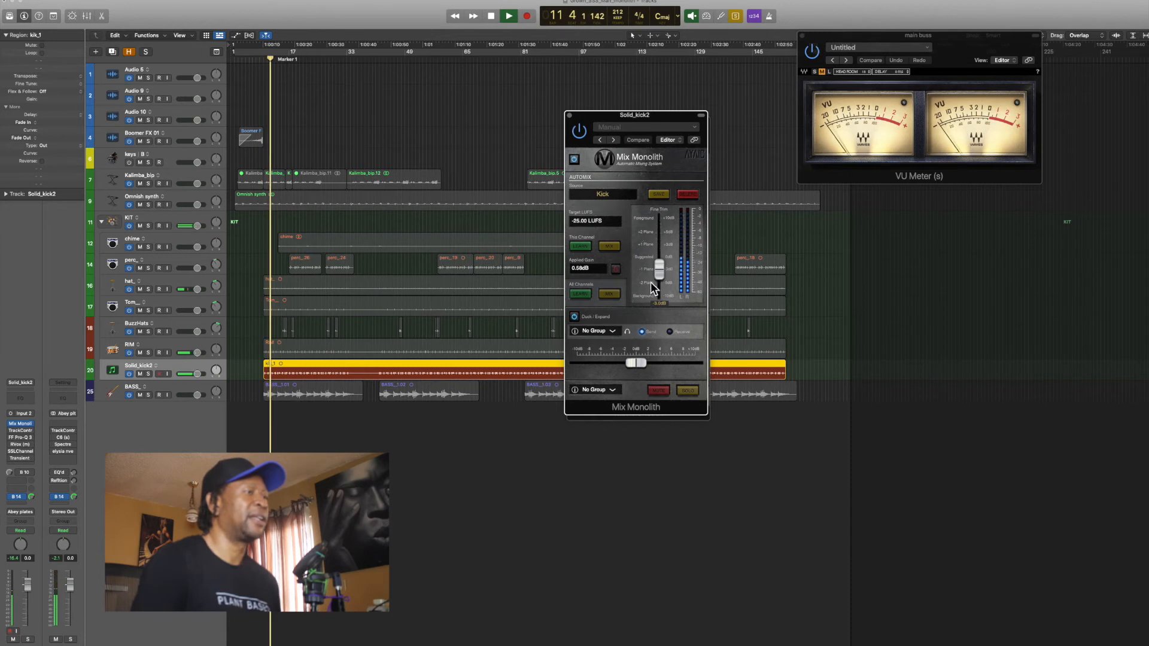
drag(651, 281, 649, 295)
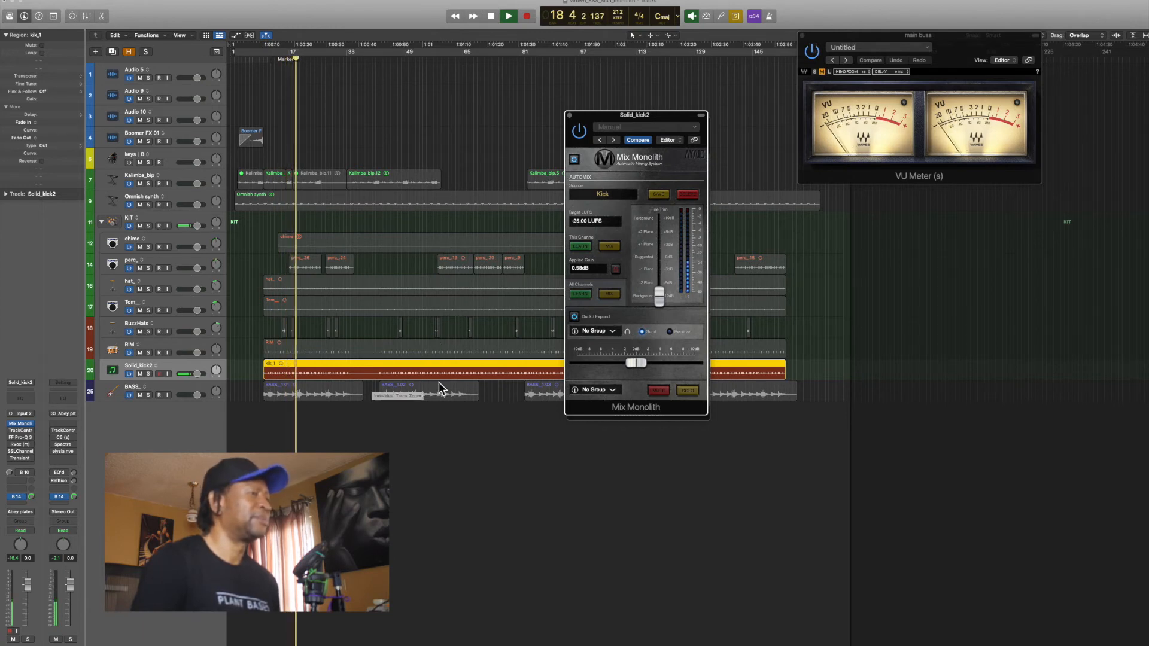
click(646, 281)
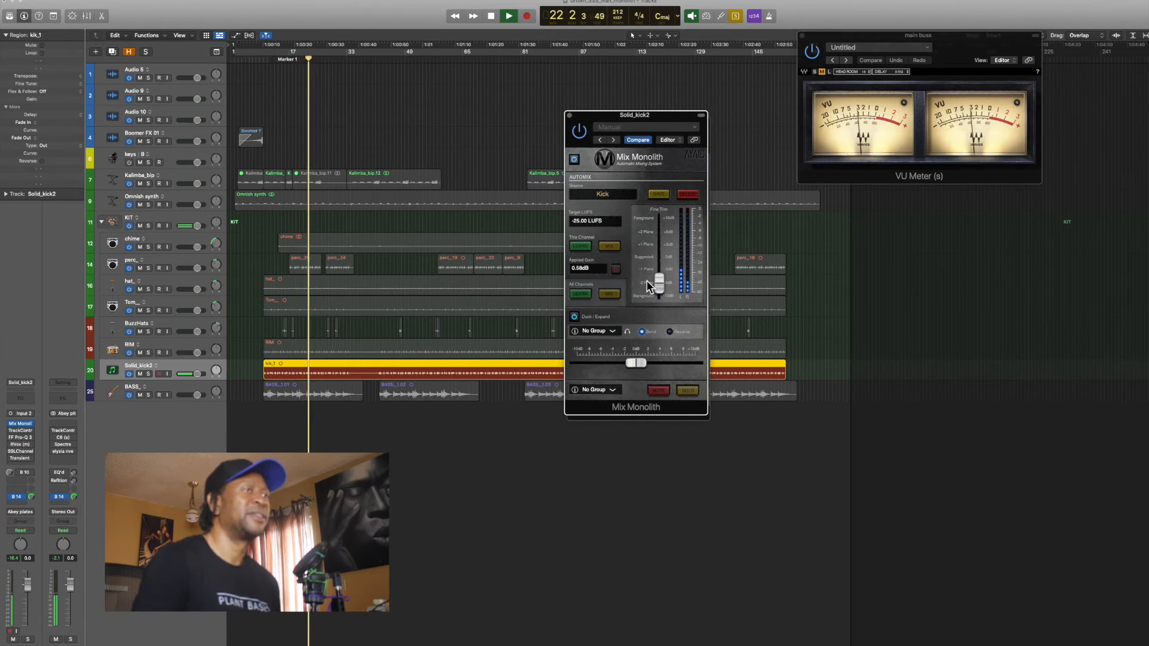
key(space)
key(ctrl+s)
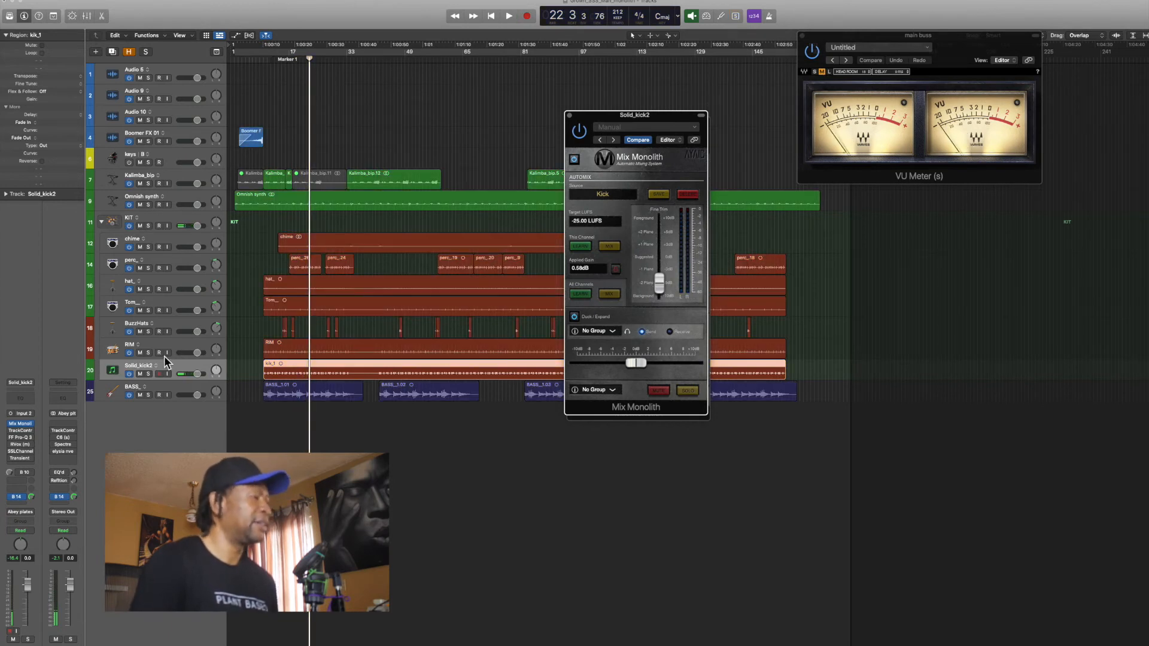
key(space)
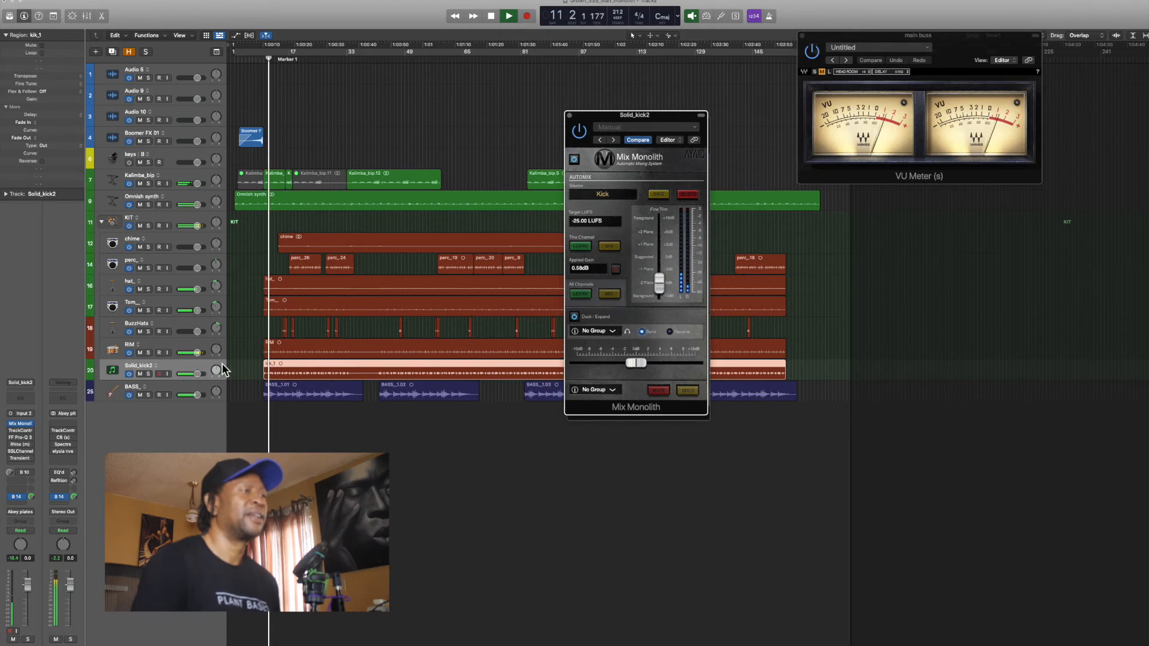
drag(644, 282, 642, 296)
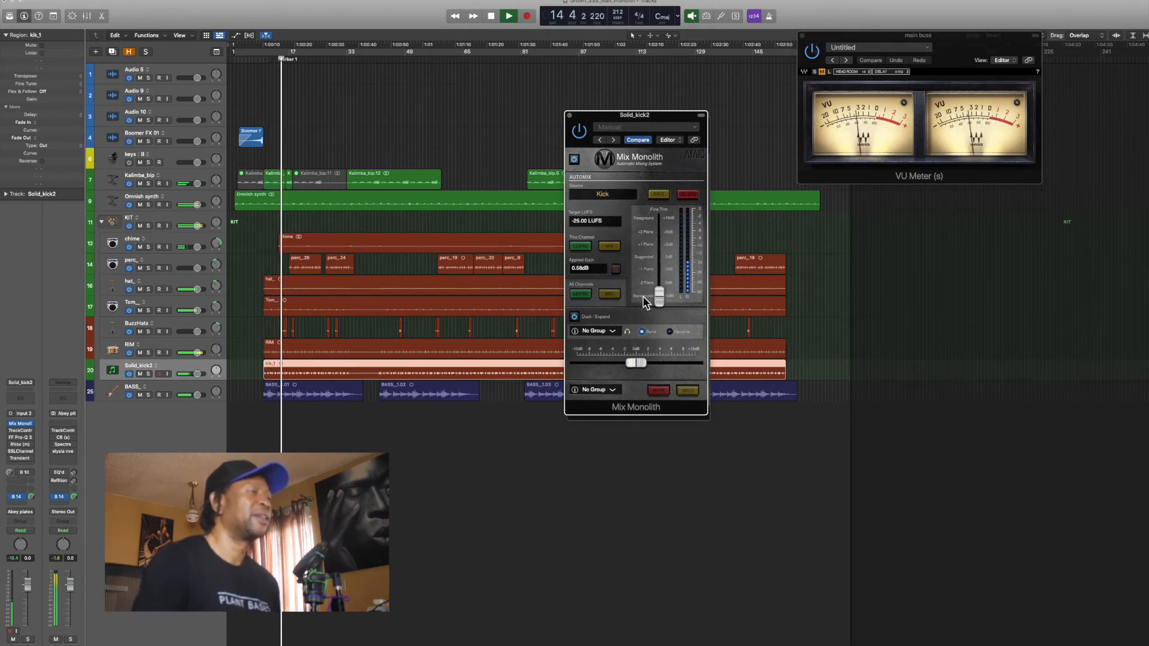
Lower the Tom_ track's Mix Monolith fine trim to -1 Plane and play the song to check it.
click(165, 299)
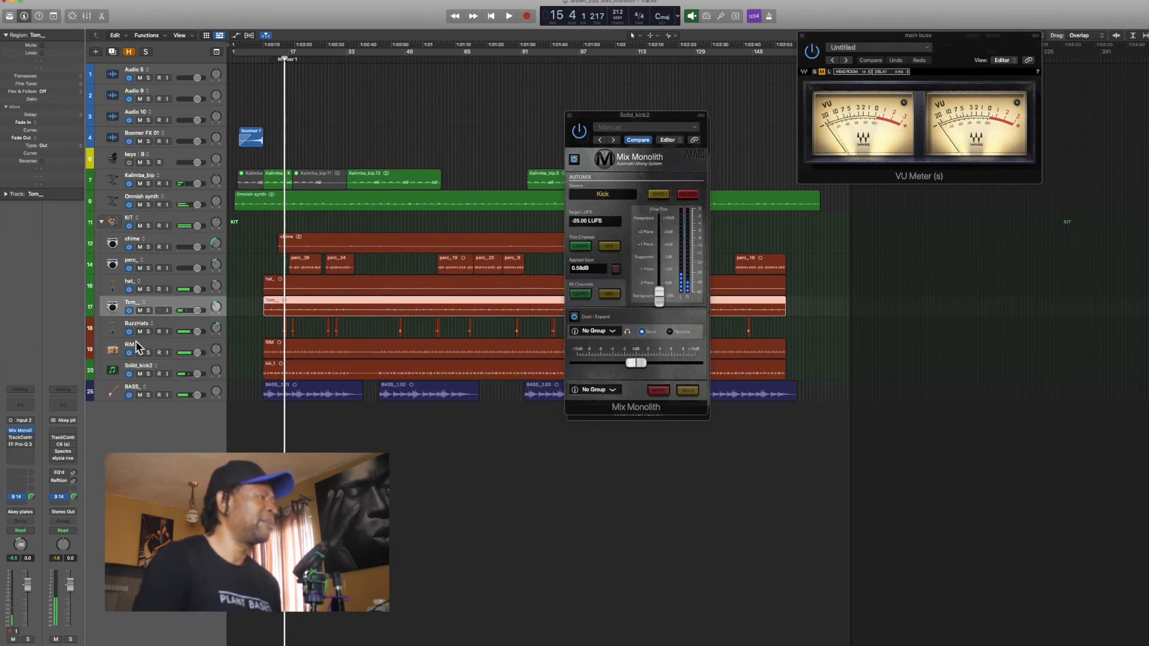
click(20, 431)
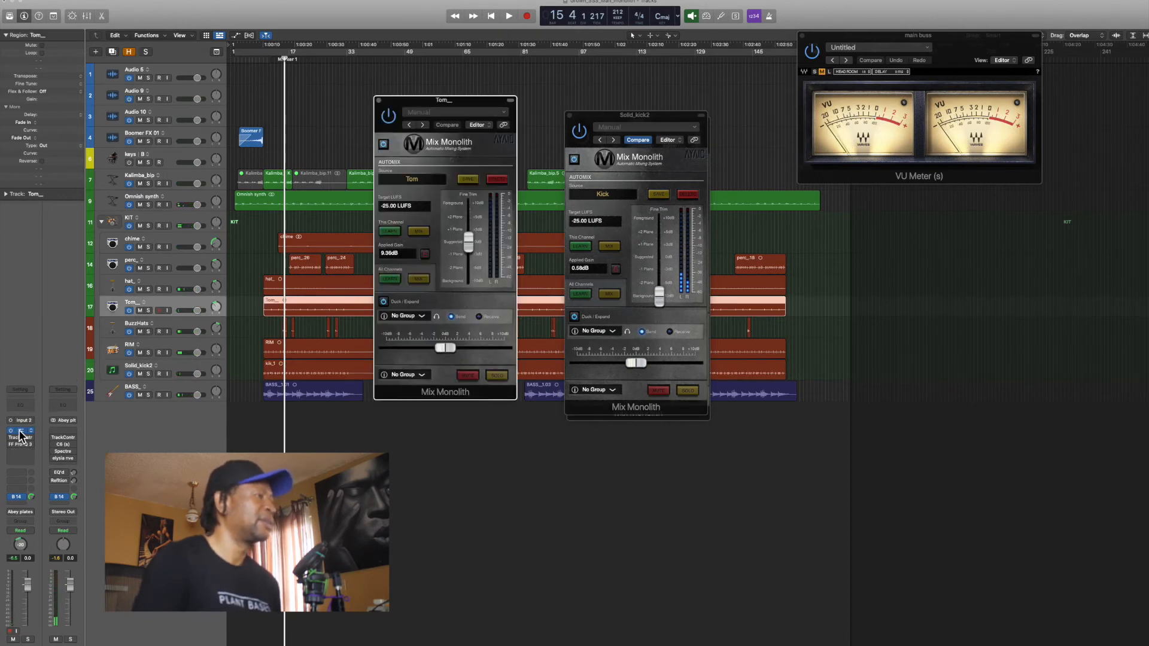
click(464, 253)
key(space)
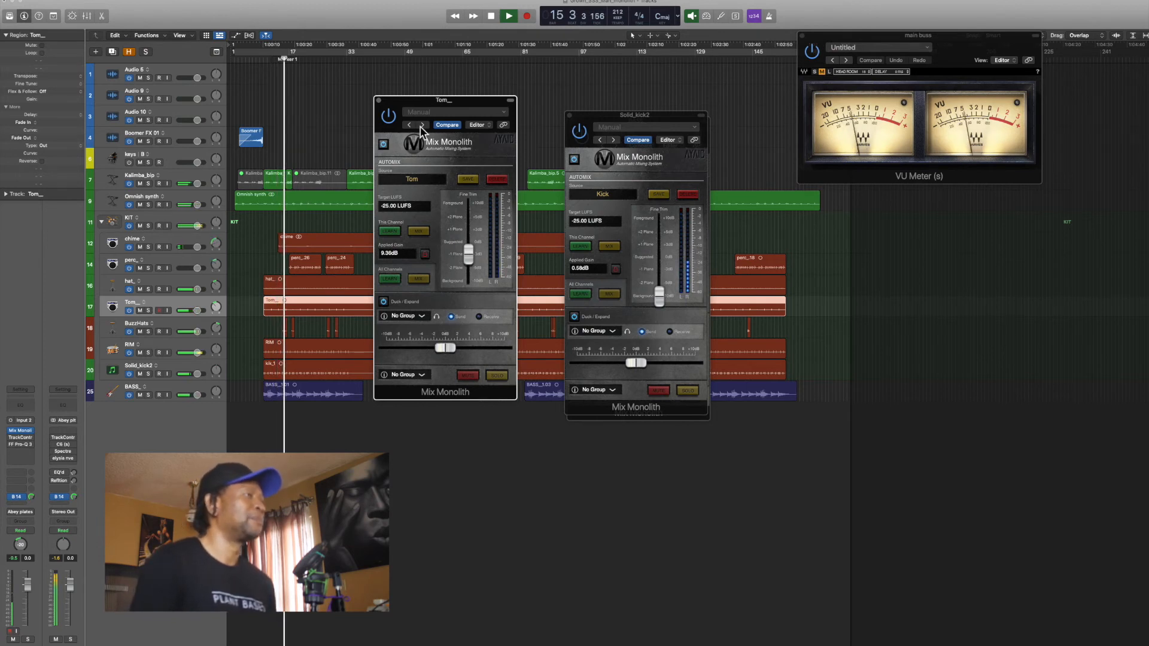
Close the Tom_, Solid_kick2 and BASS_ Mix Monolith windows during playback, stopping the song at about bar 26.
click(379, 100)
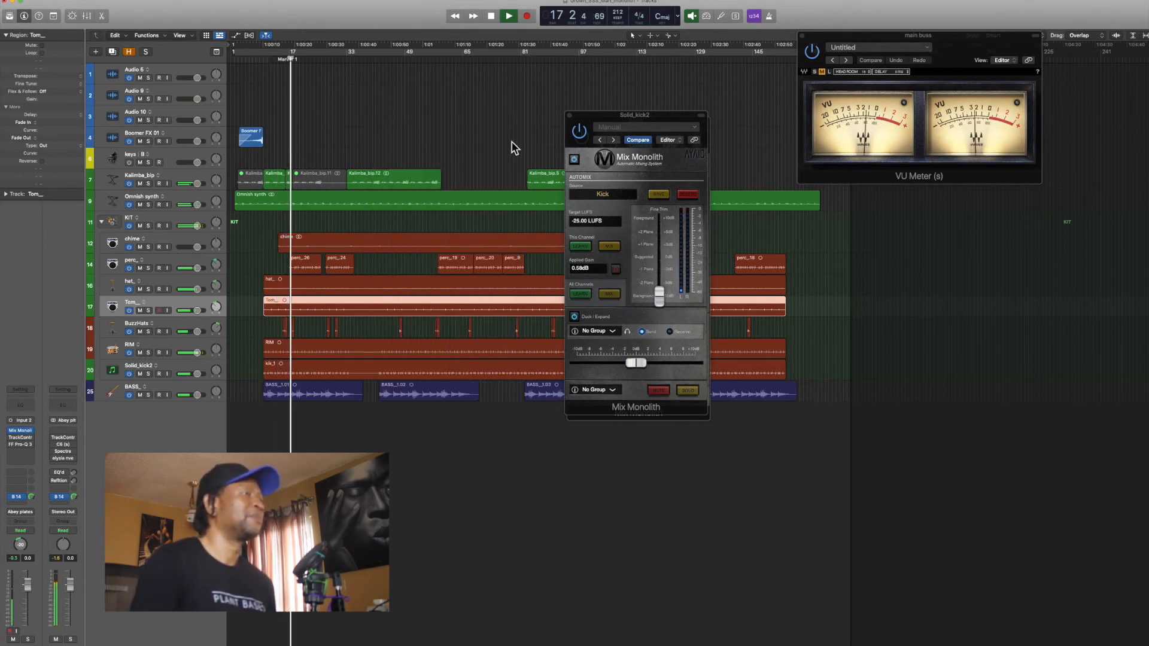
click(570, 115)
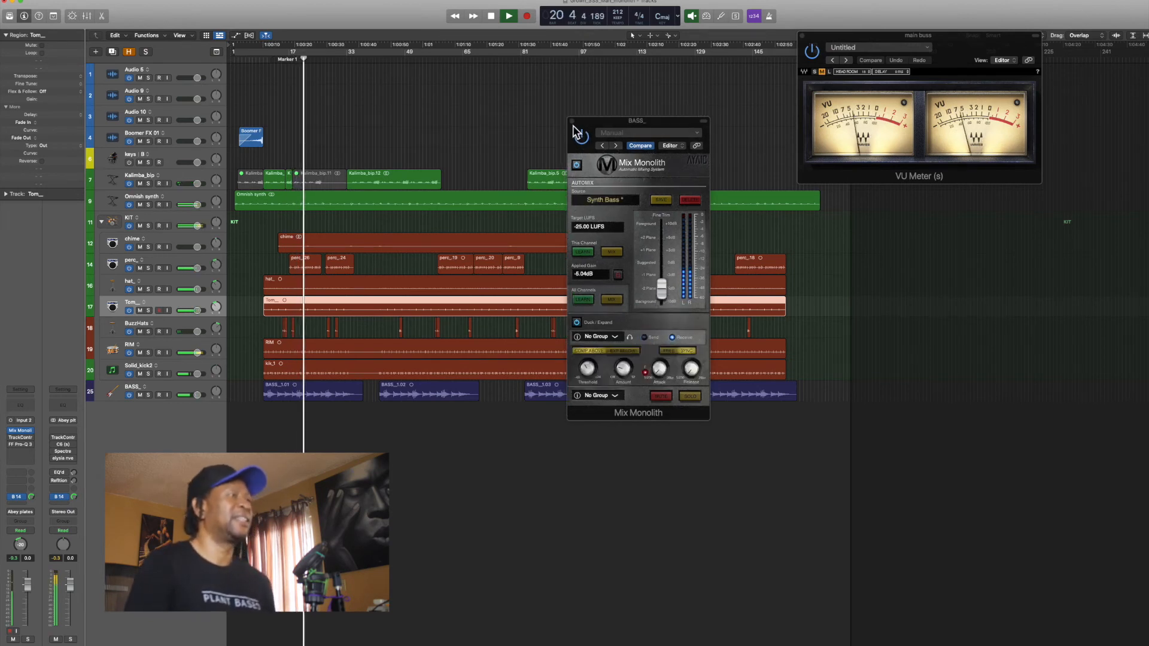
click(571, 122)
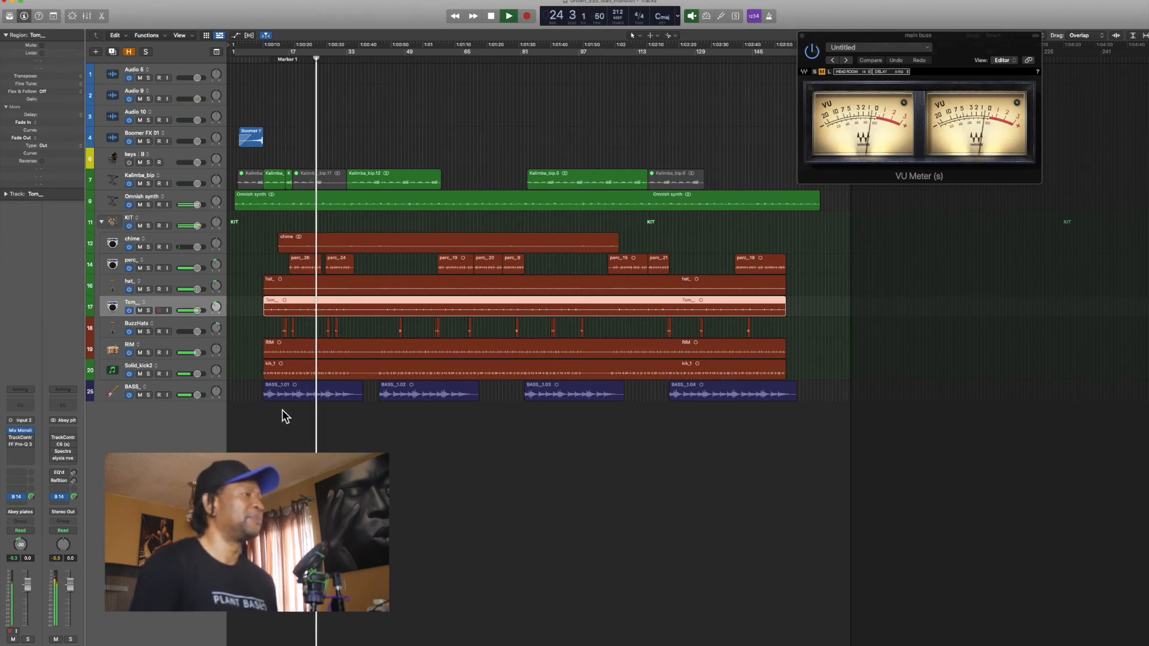
key(space)
Lower the Omnish synth track's Mix Monolith fine trim to -1 Plane while playing the song from the start.
click(184, 196)
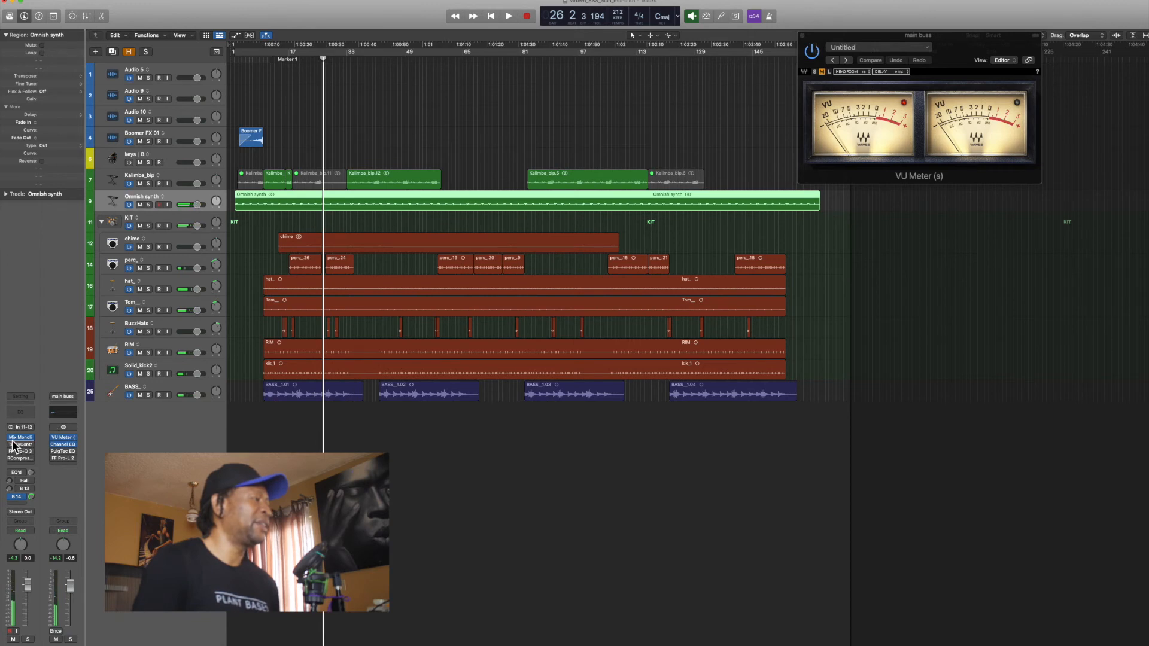
click(18, 440)
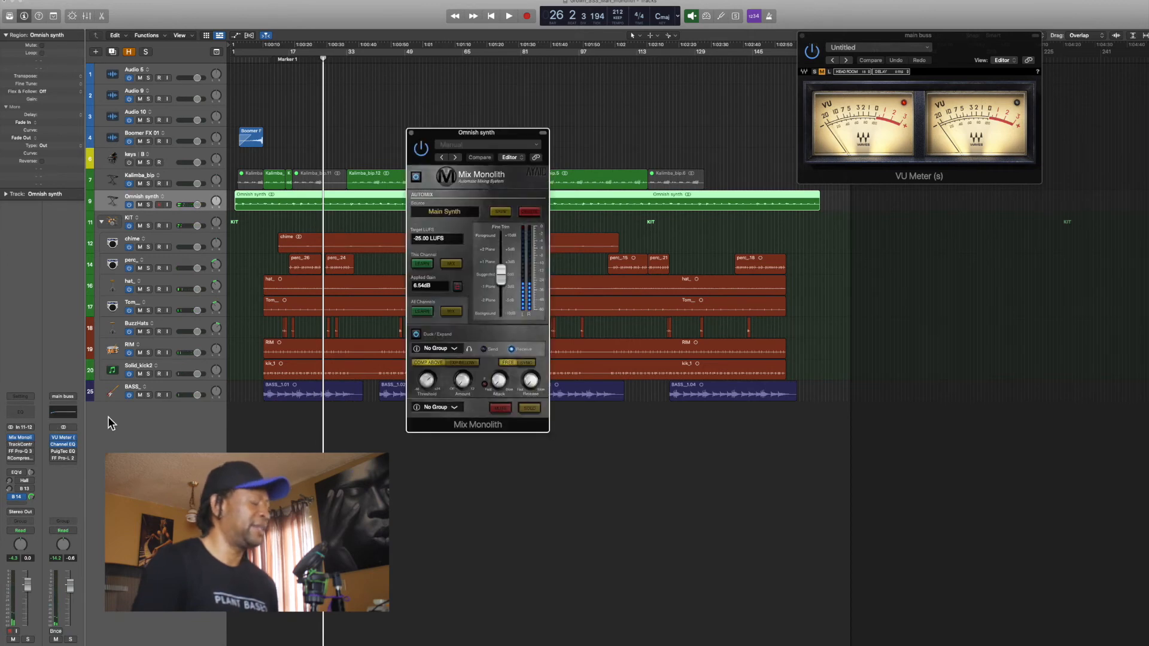
key(Return)
key(space)
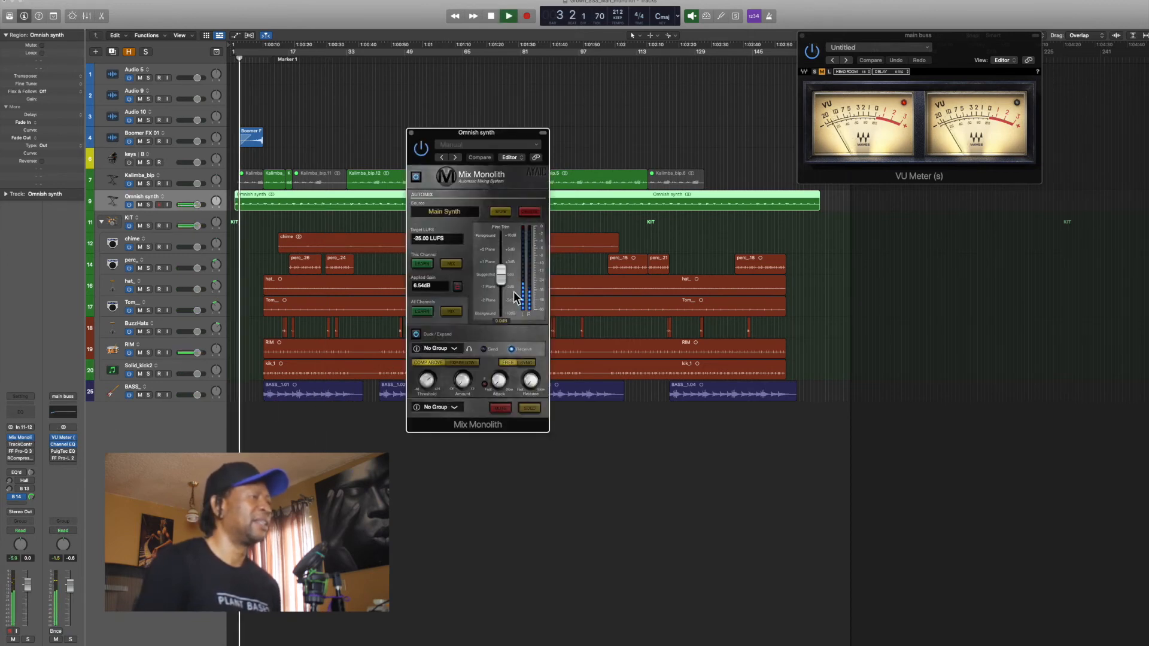
click(487, 289)
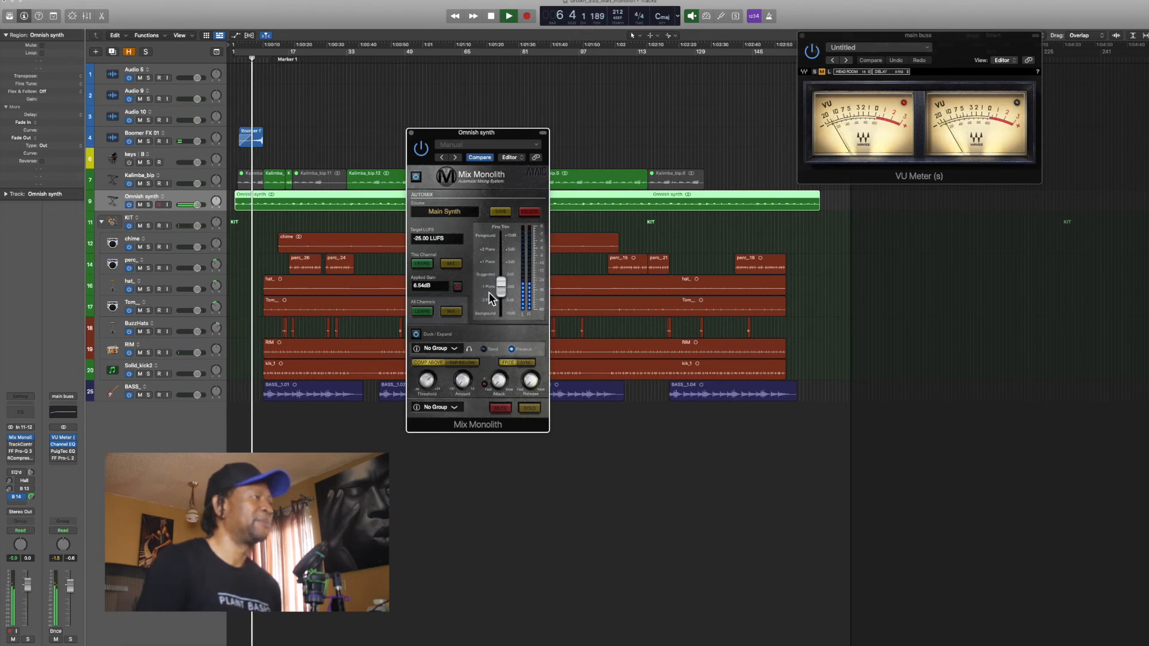
Raise the Boomer FX 01 track's Mix Monolith fine trim to Foreground while auditioning the riser in the full mix.
click(185, 132)
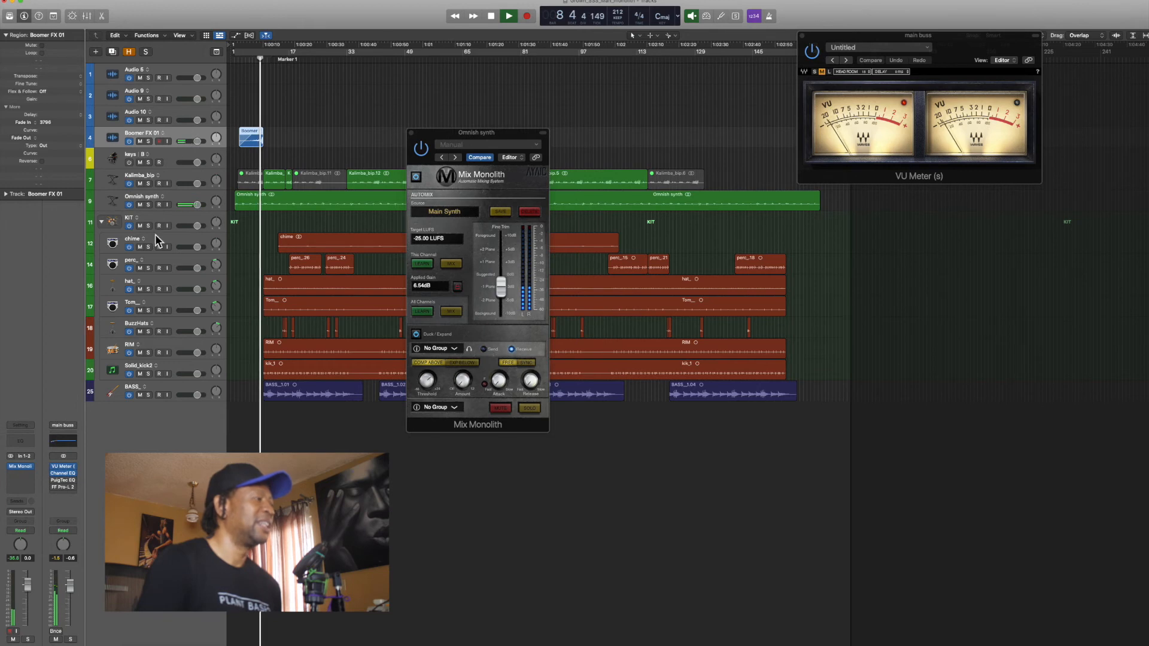
click(20, 465)
drag(476, 250, 464, 223)
key(shift+space)
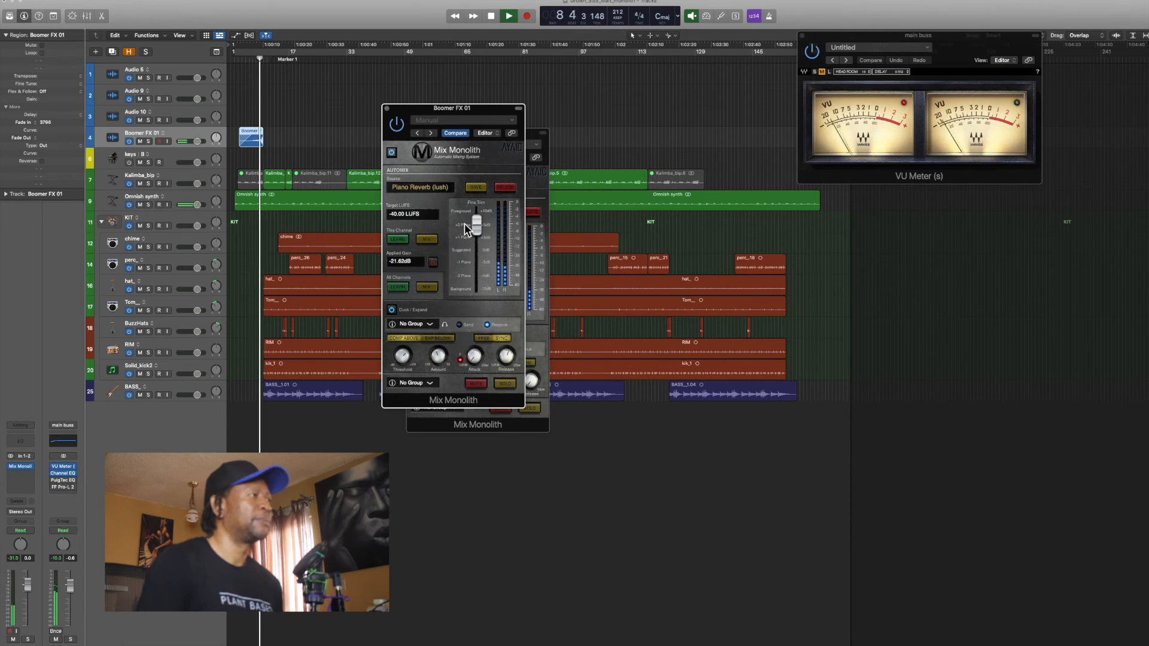
drag(464, 223, 467, 209)
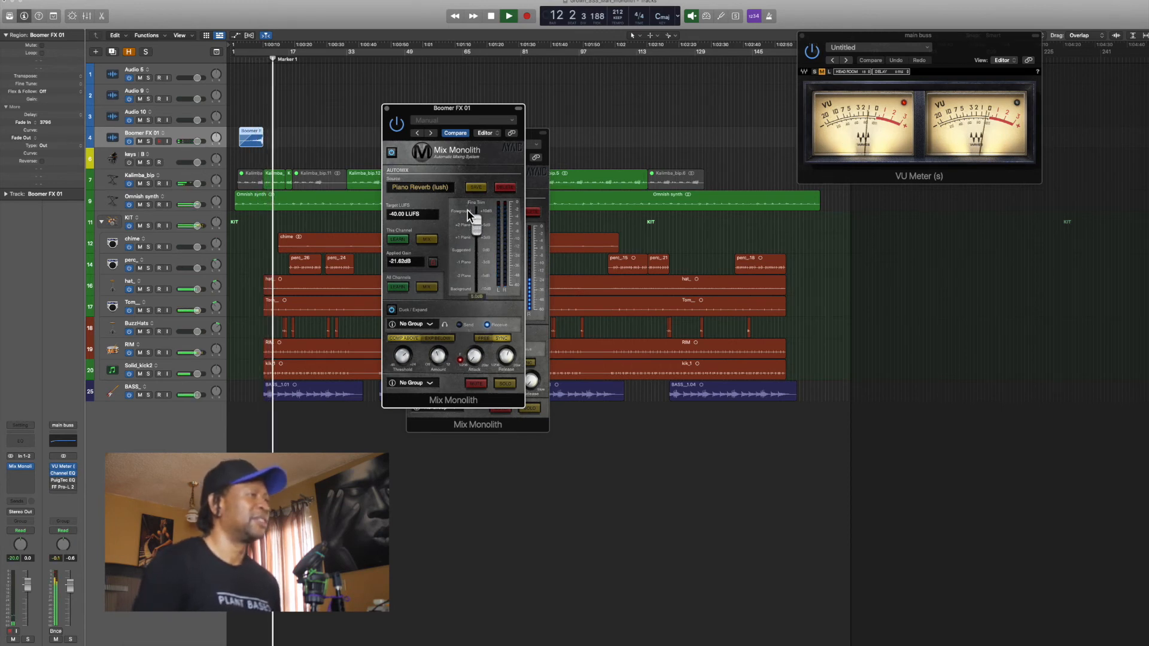
key(space)
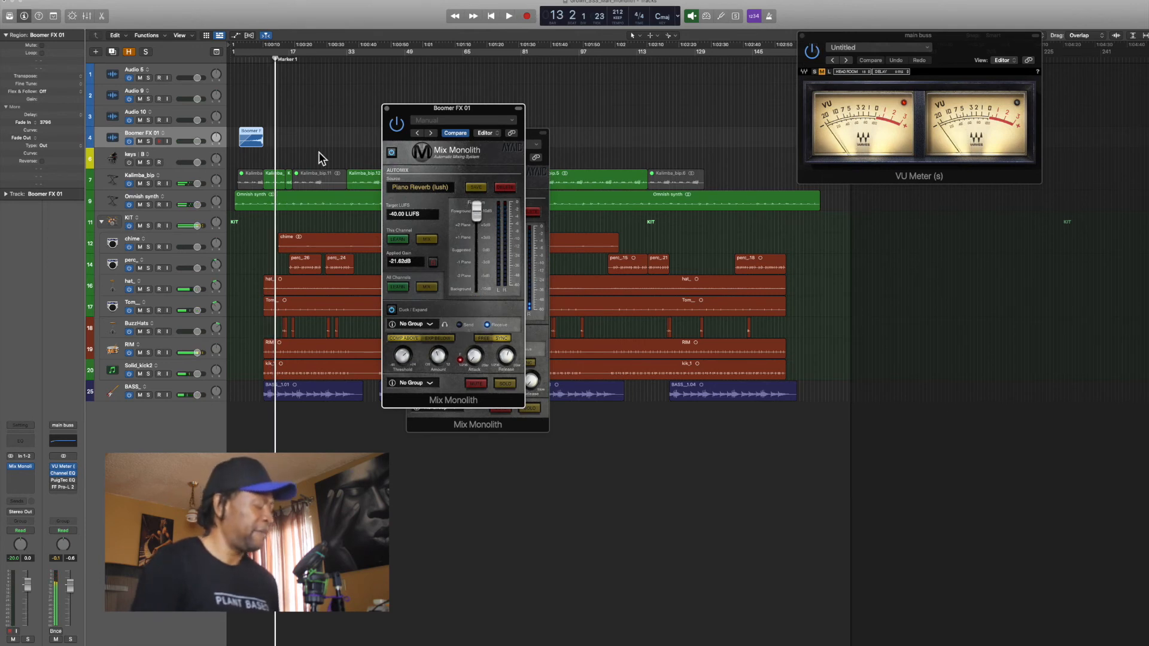
Solo Boomer FX 01, relearn and mix only that channel in Mix Monolith, replay it, and return to the full mix.
key(ctrl+s)
key(shift+space)
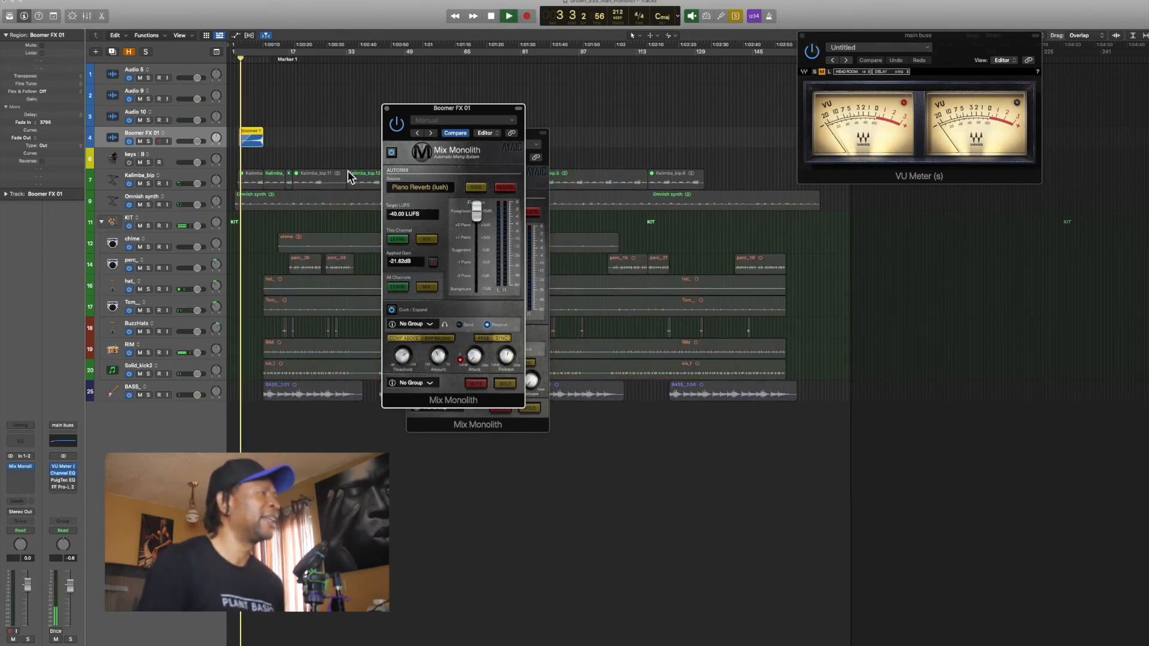
click(399, 239)
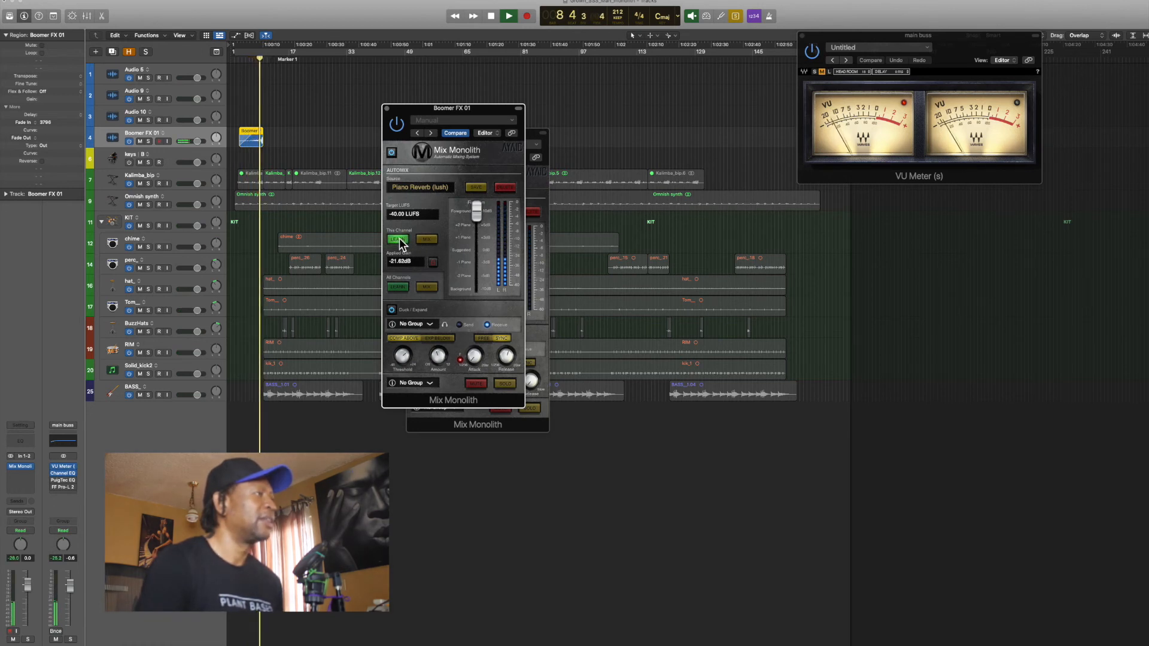
click(435, 238)
key(space)
key(space)
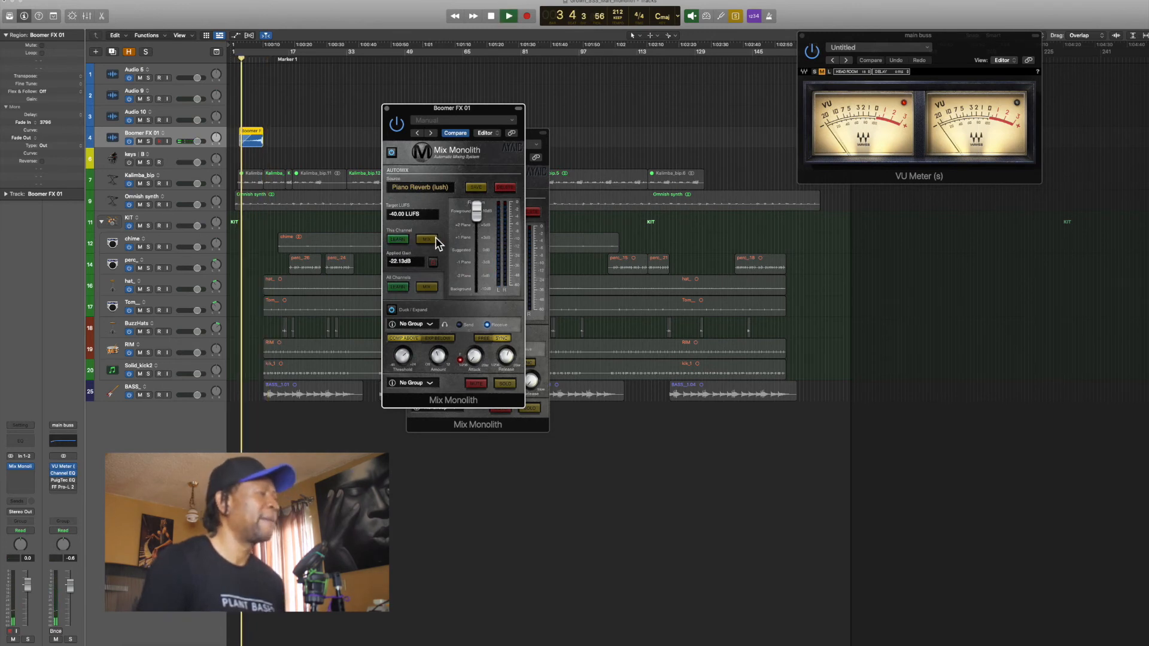
key(ctrl+s)
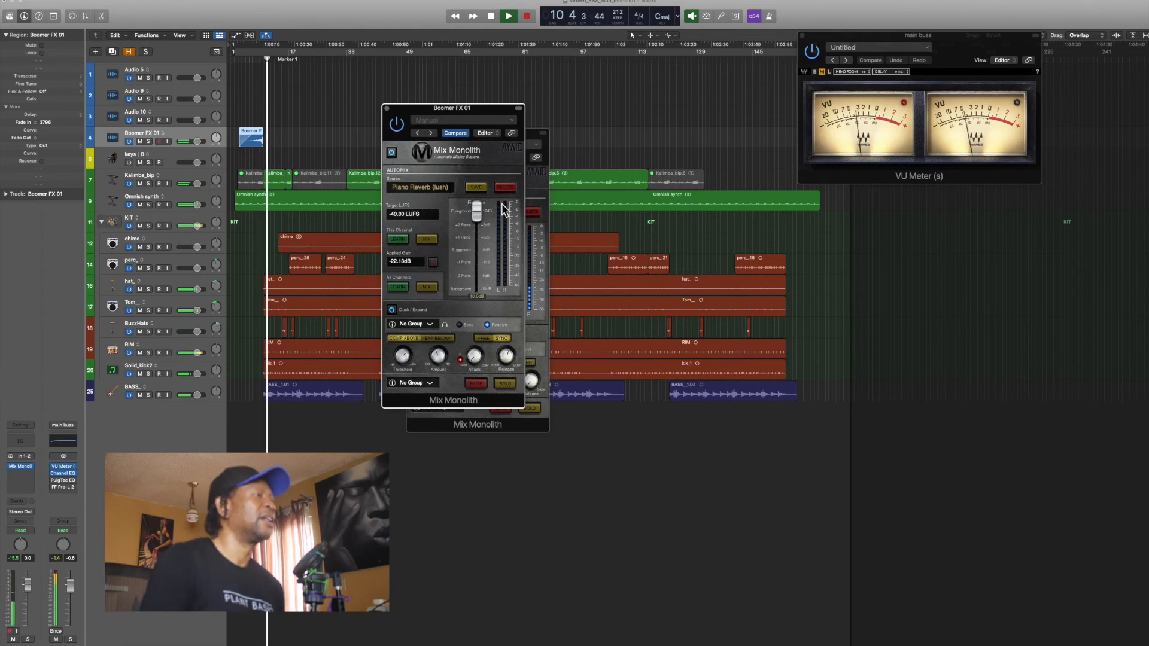
Stop playback and save Boomer FX 01's Mix Monolith settings as a preset named "Effect riser".
key(space)
click(475, 187)
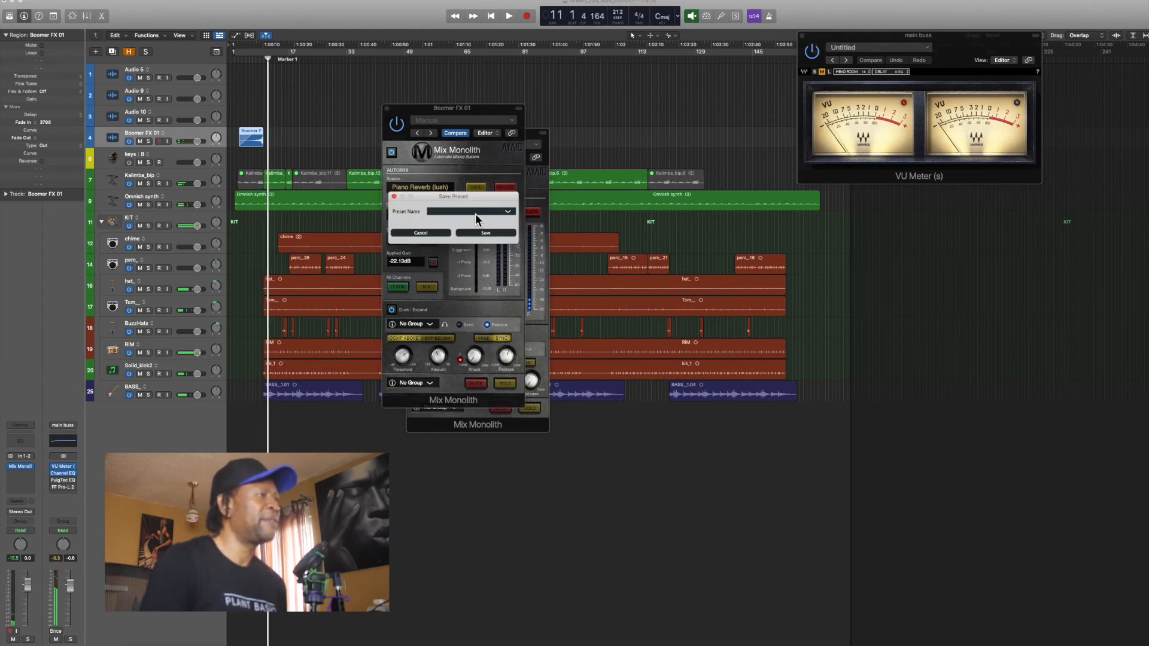
click(474, 210)
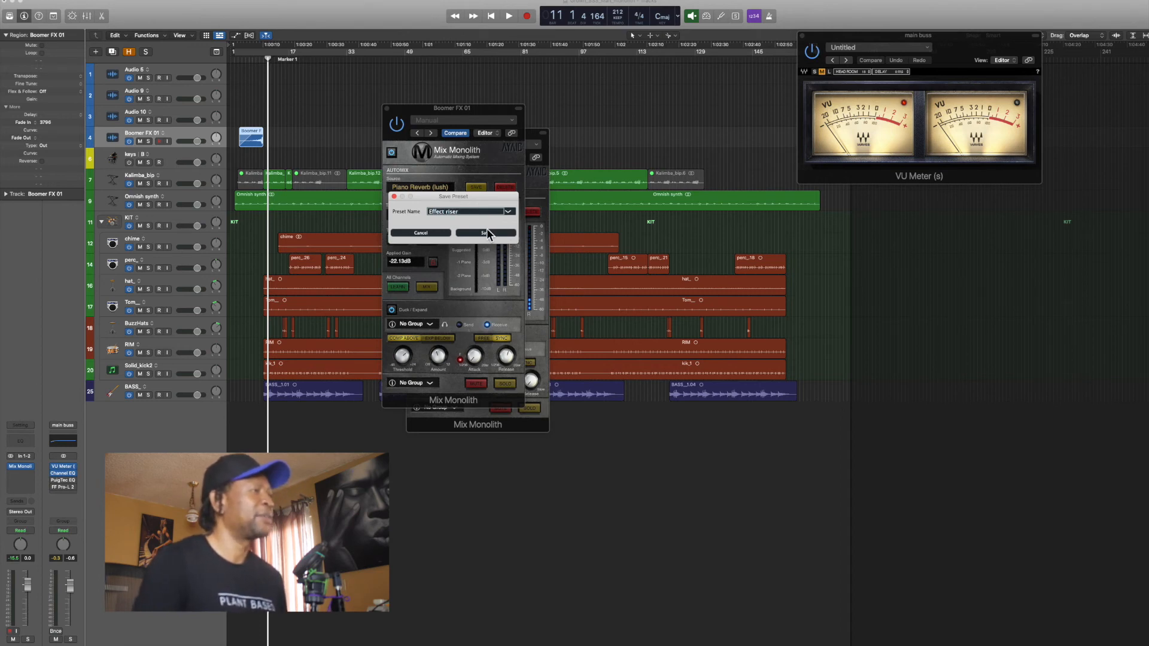
click(485, 233)
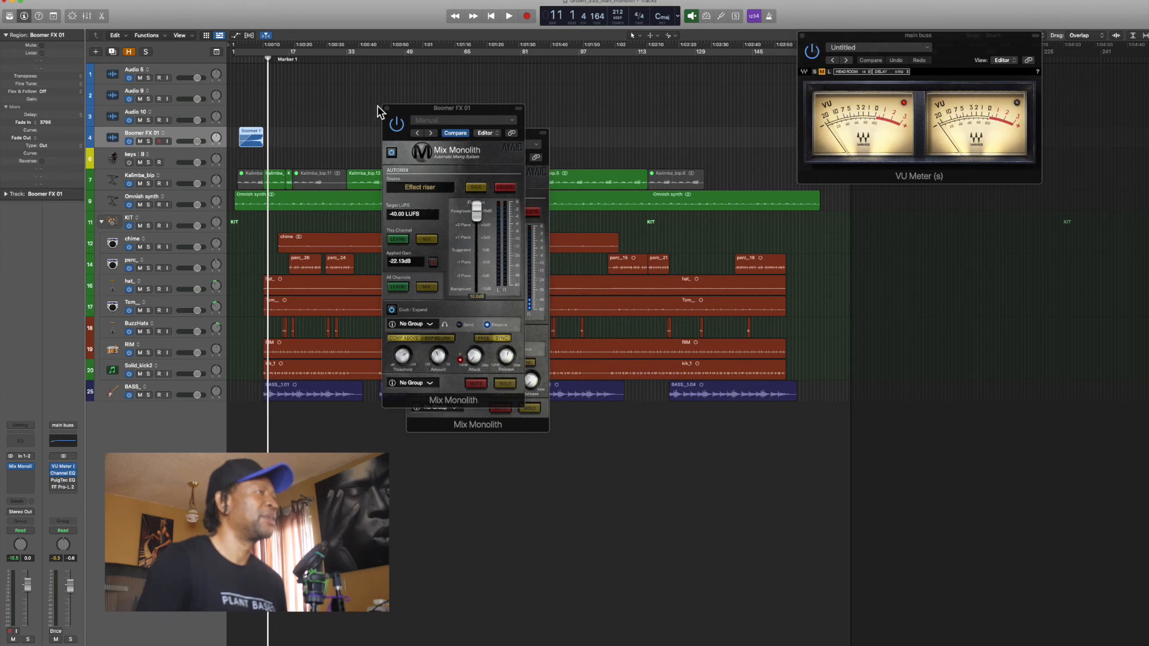
Close the Boomer FX 01 and Omnish synth Mix Monolith windows while playing the full mix, stopping at about bar 16.
key(space)
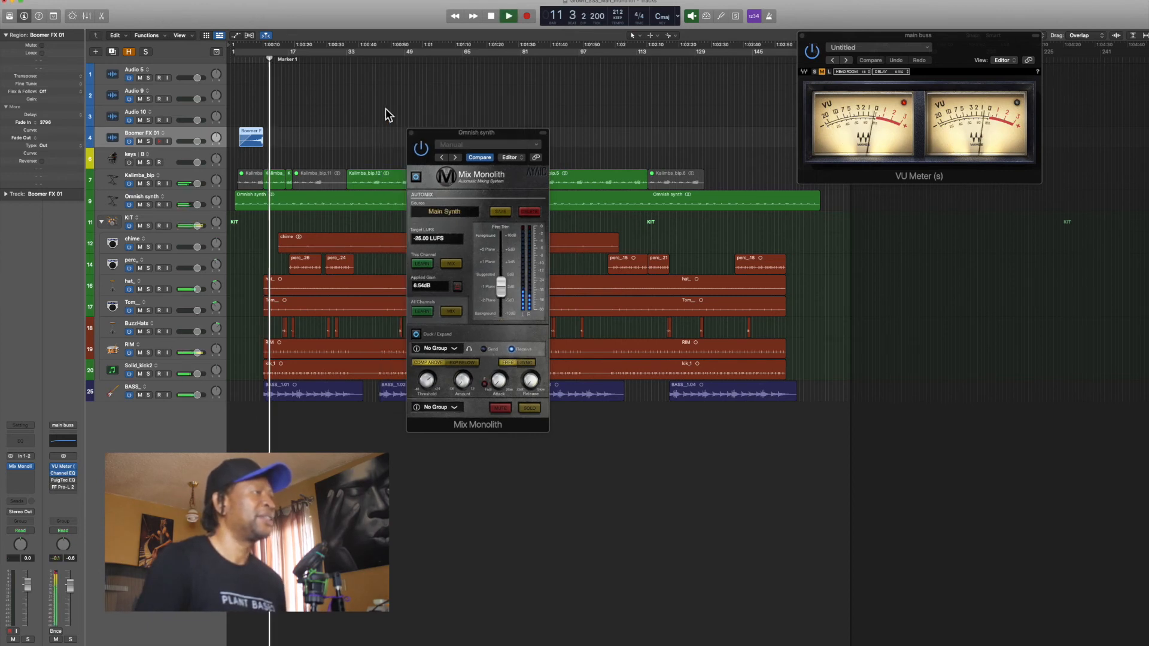
click(385, 108)
click(408, 131)
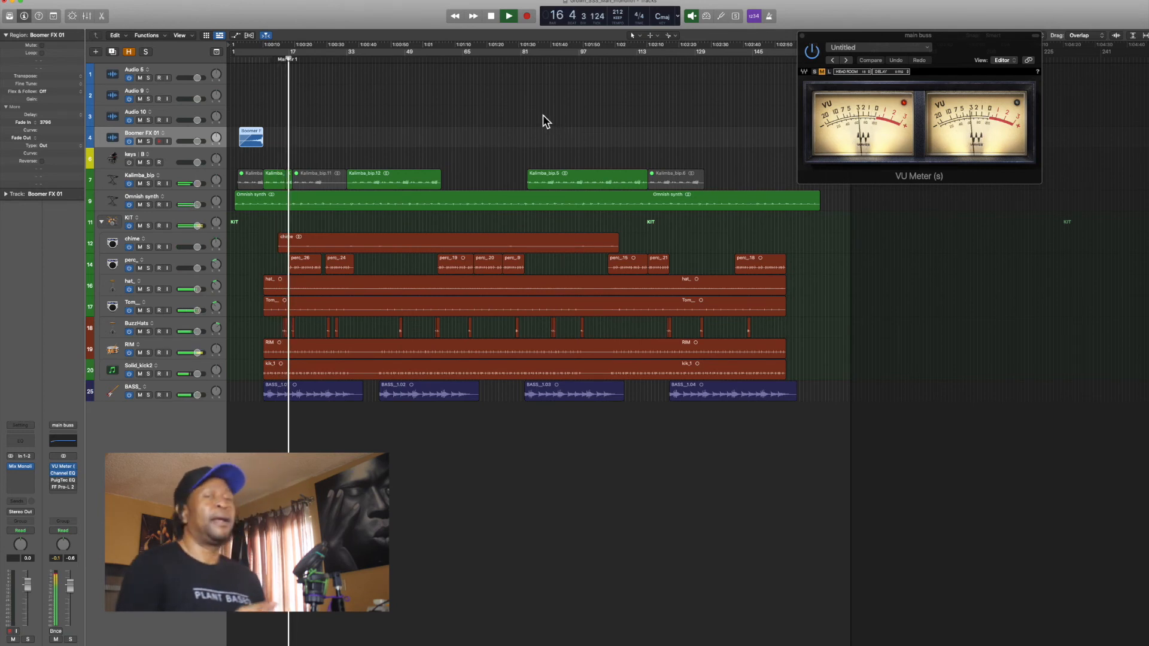
key(space)
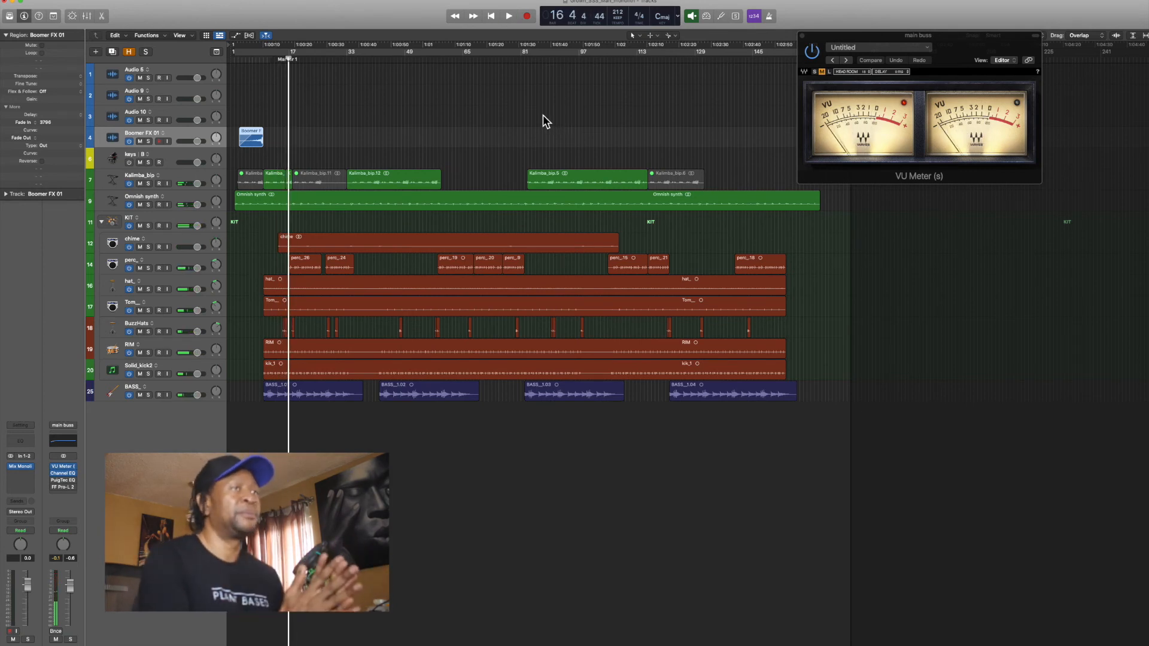